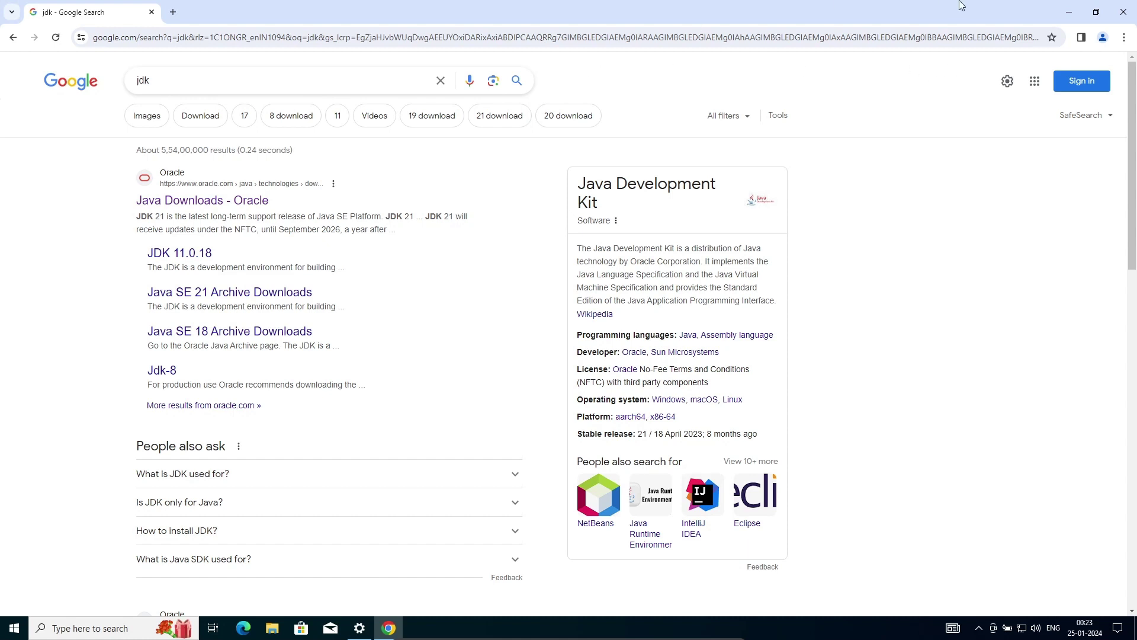
Confirm on the About page that the PC is 32-bit, x86-based, then return to the jdk search results.
left_click(1069, 12)
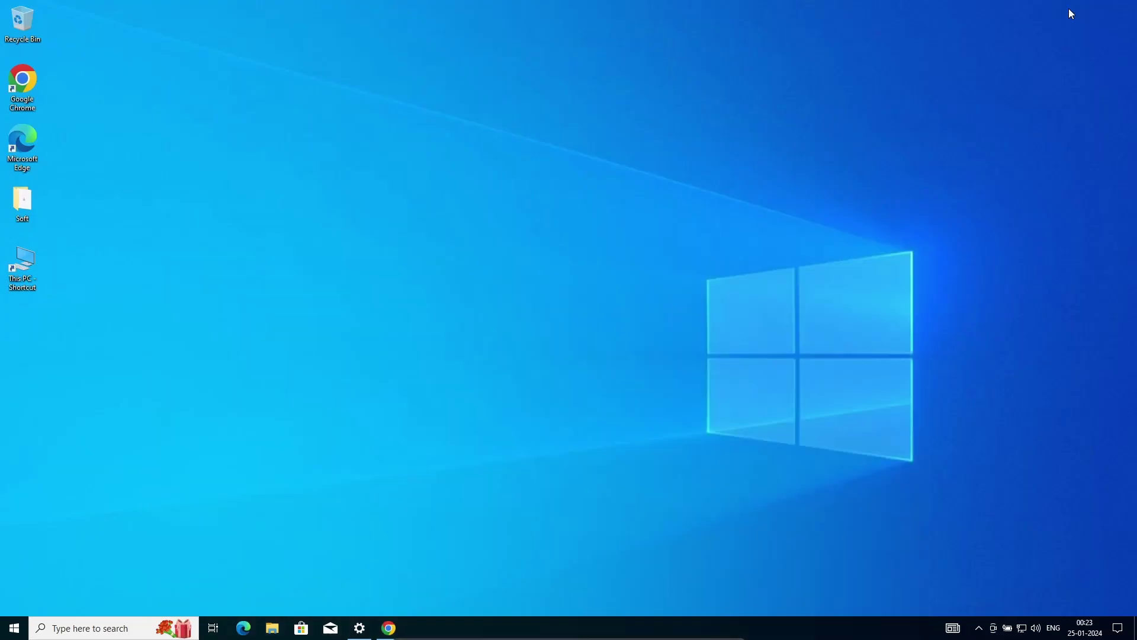
left_click(359, 628)
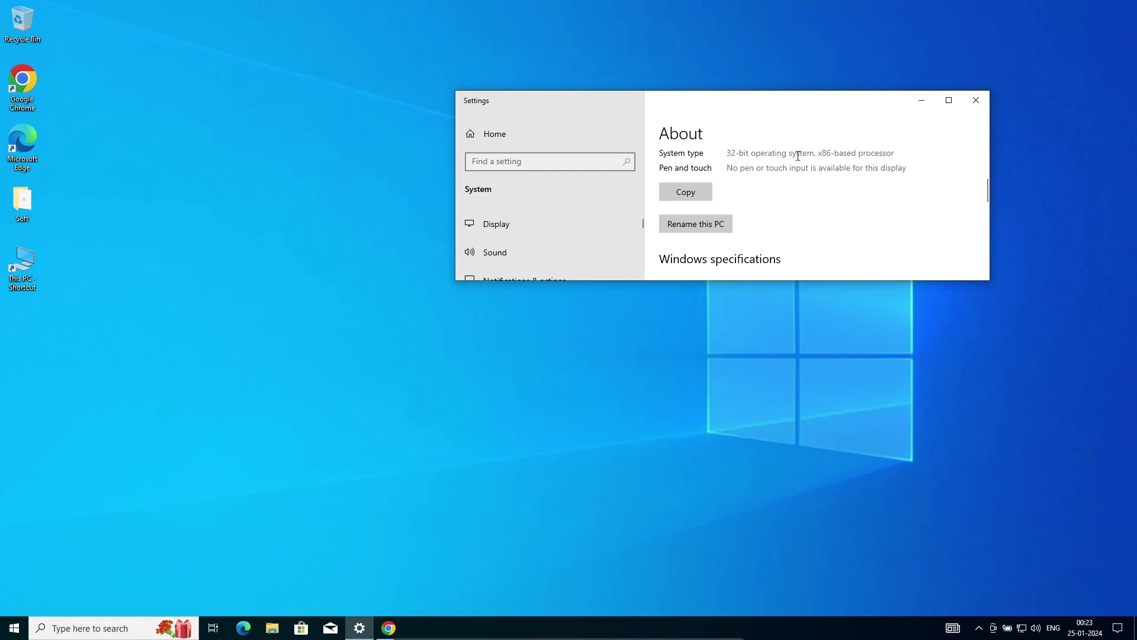
left_click(918, 100)
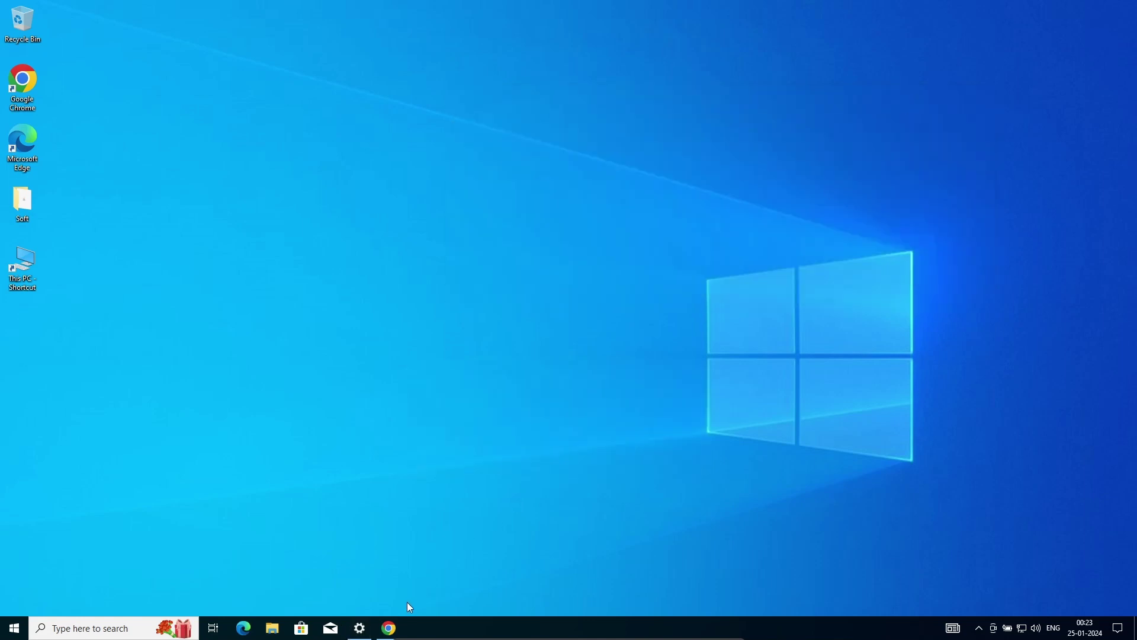
left_click(389, 627)
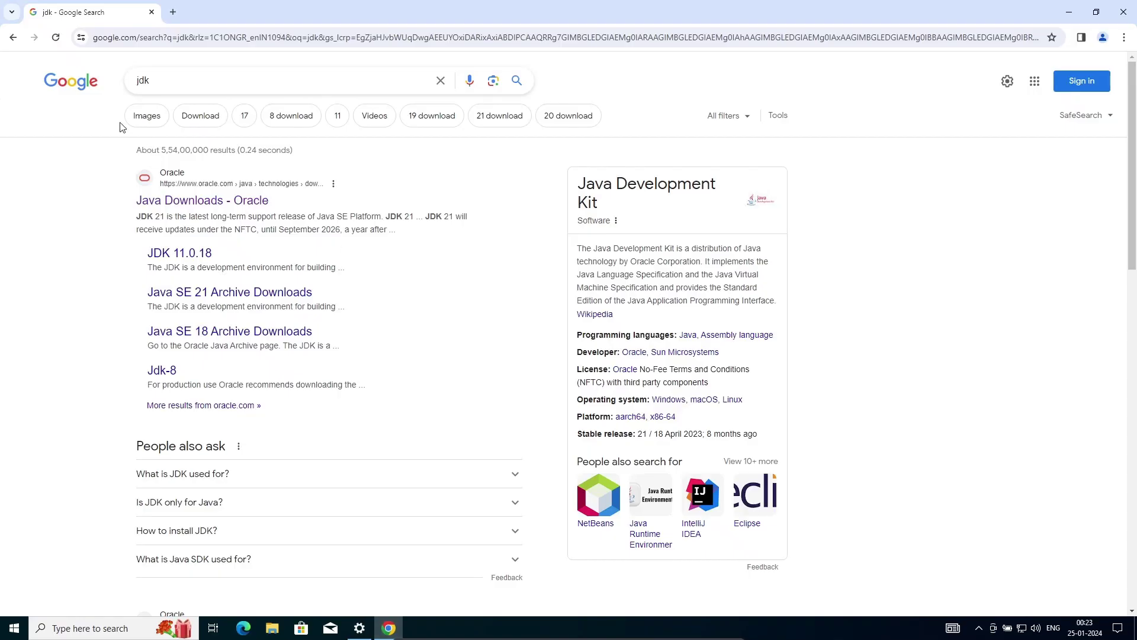
Open Oracle's Java Downloads page, view the JDK 21 and JDK 17 Windows tabs, and scroll to Java 8.
left_click(193, 202)
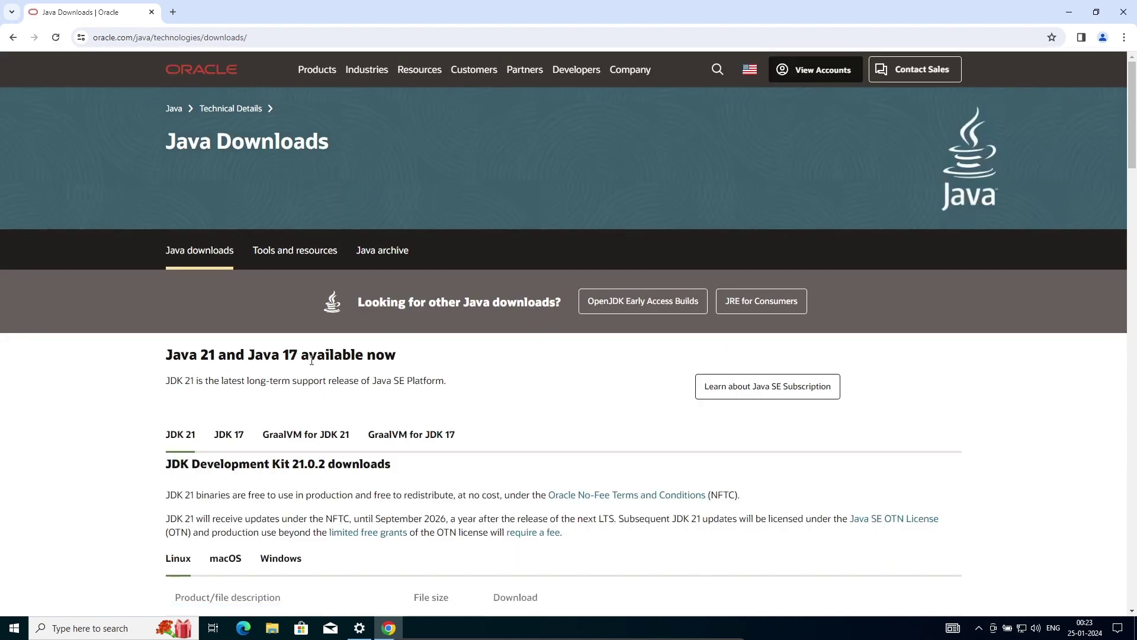
left_click_drag(1134, 146, 1134, 198)
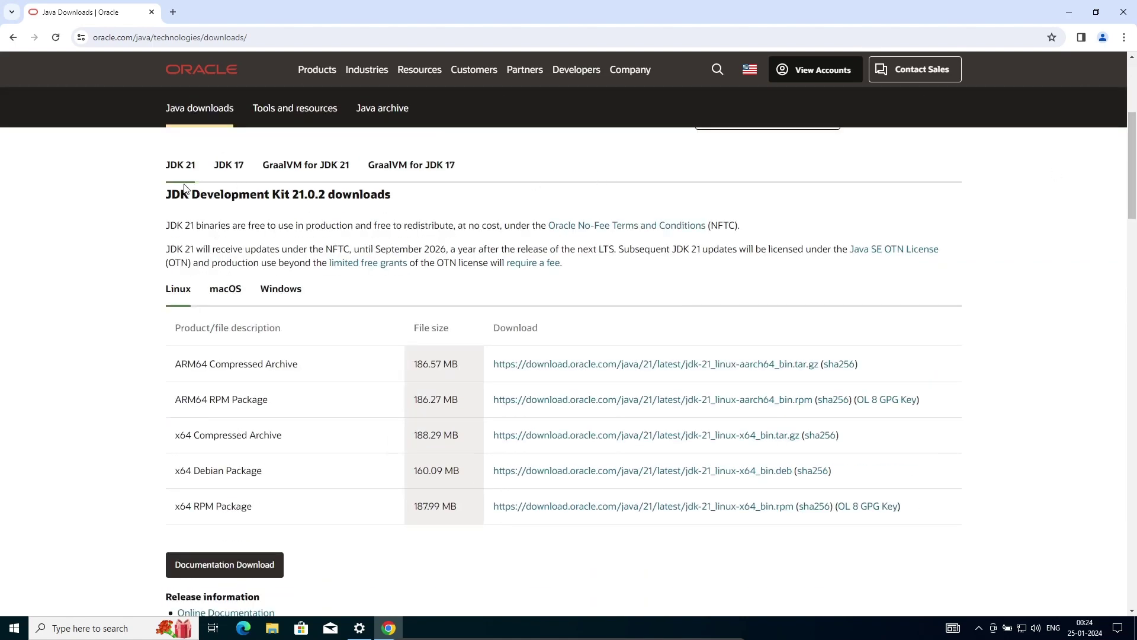
left_click(278, 292)
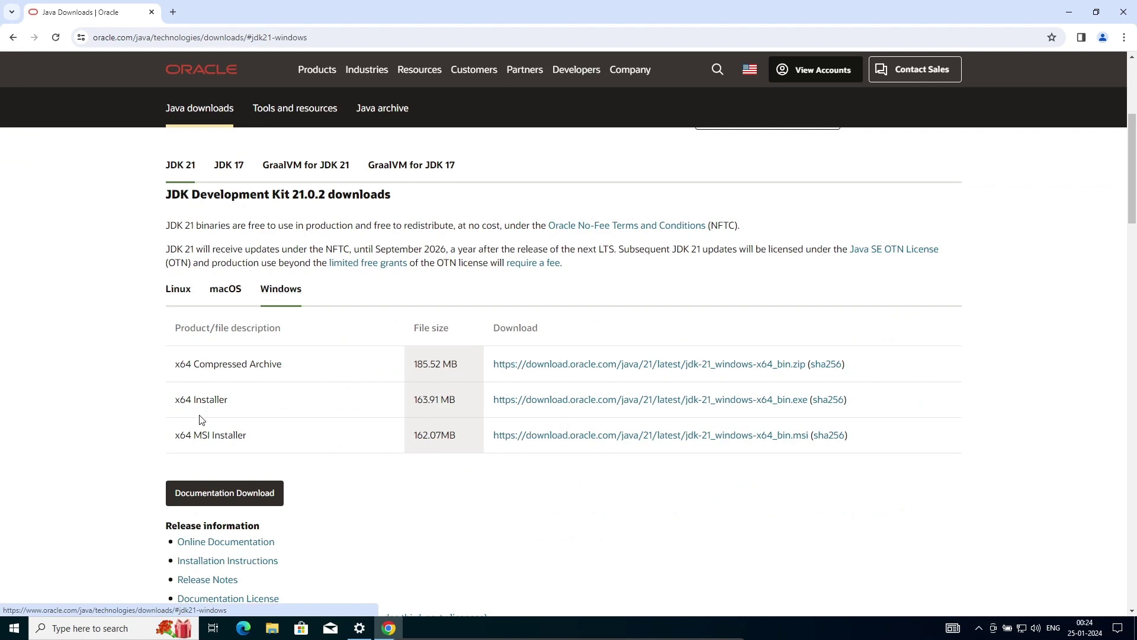
left_click(231, 175)
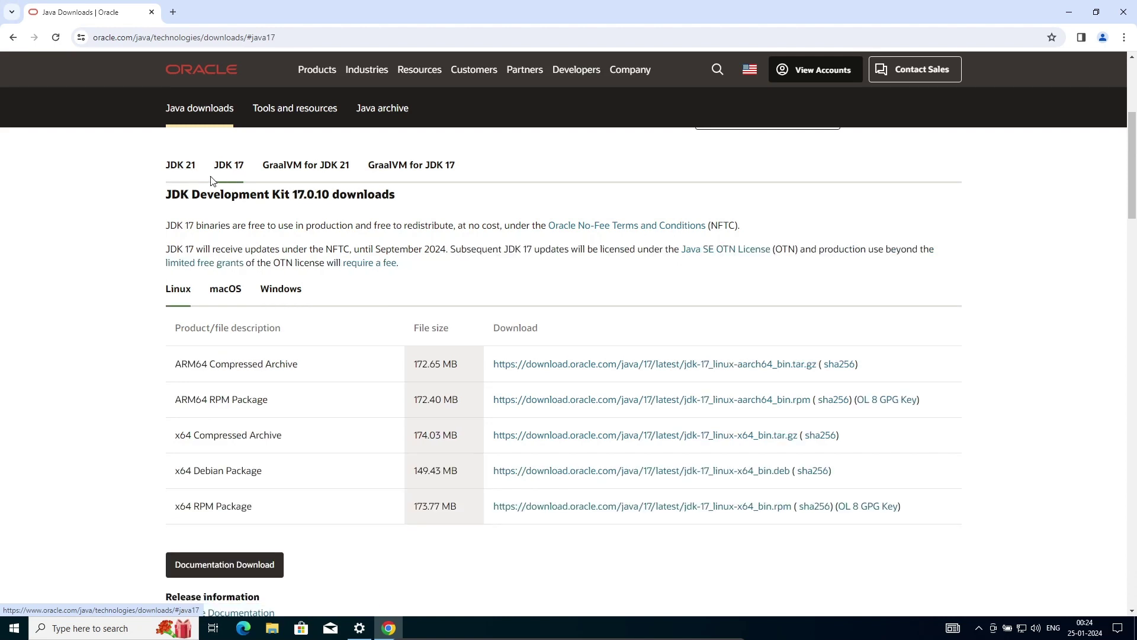
left_click(275, 299)
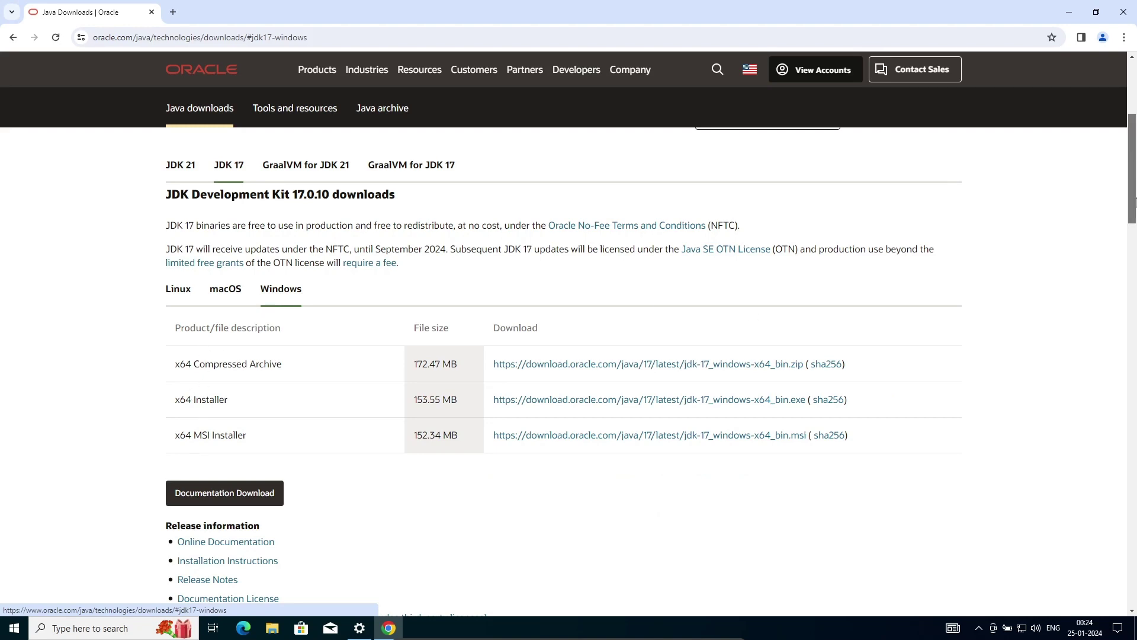
left_click_drag(1134, 202, 1134, 305)
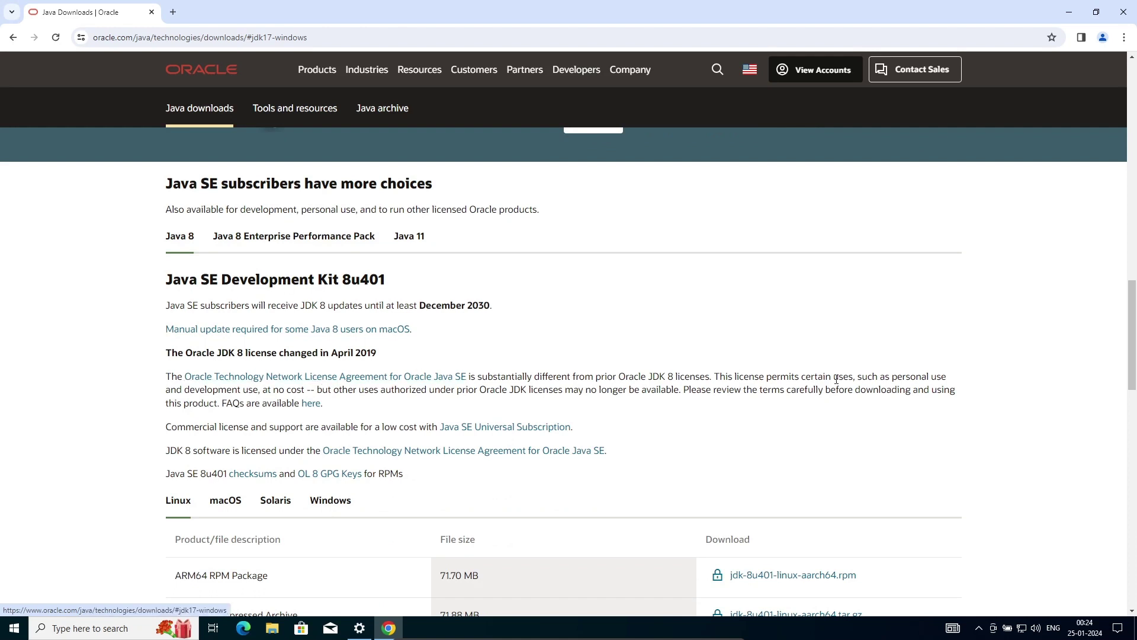
List the JDK 8u401 Windows installers, after briefly comparing the Java 11 Windows downloads.
scroll(1133, 334, "down", 1)
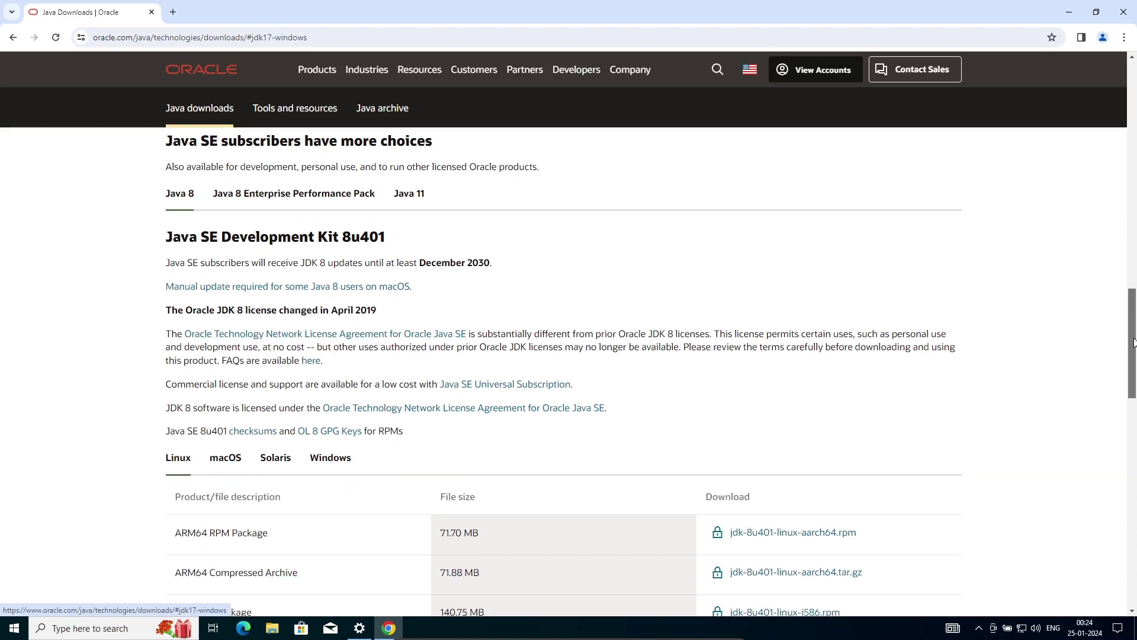
left_click(338, 457)
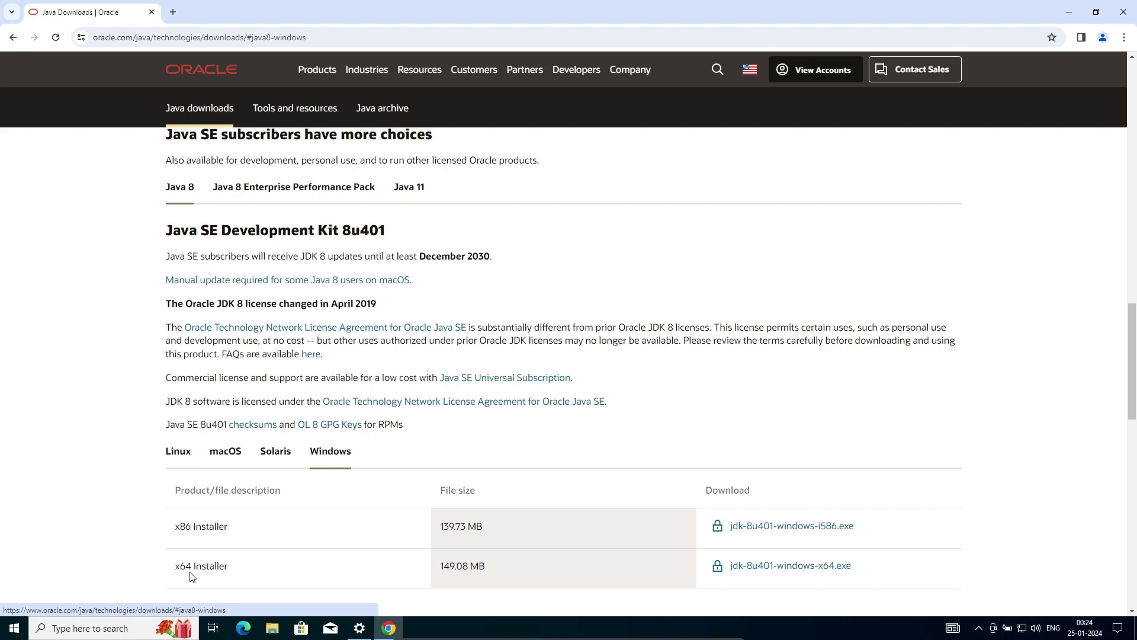
left_click(411, 194)
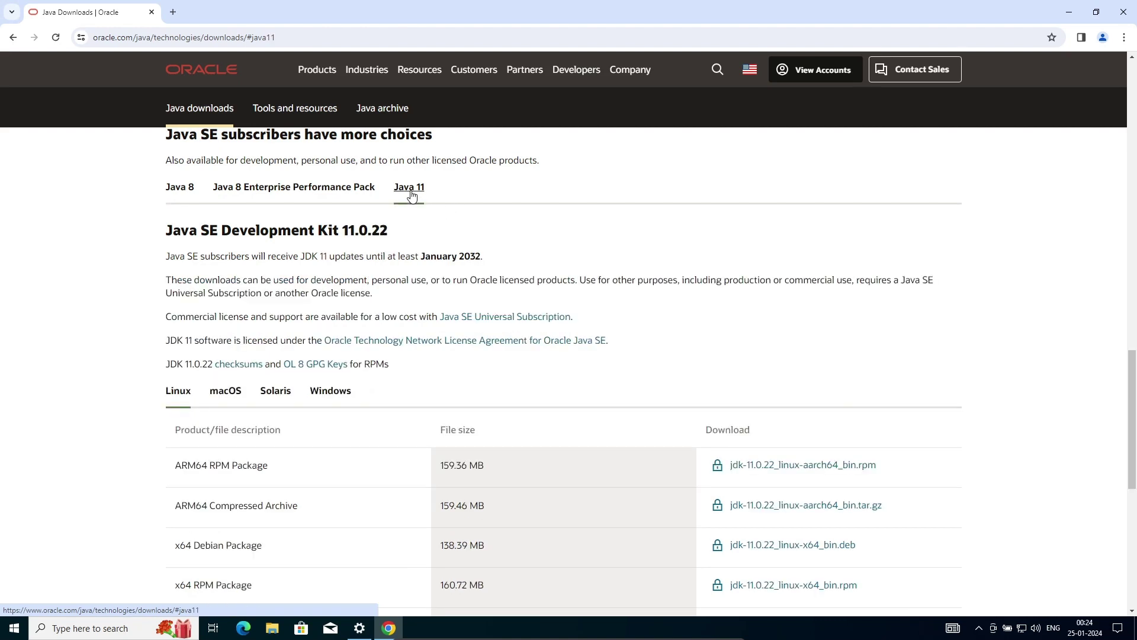
left_click(335, 386)
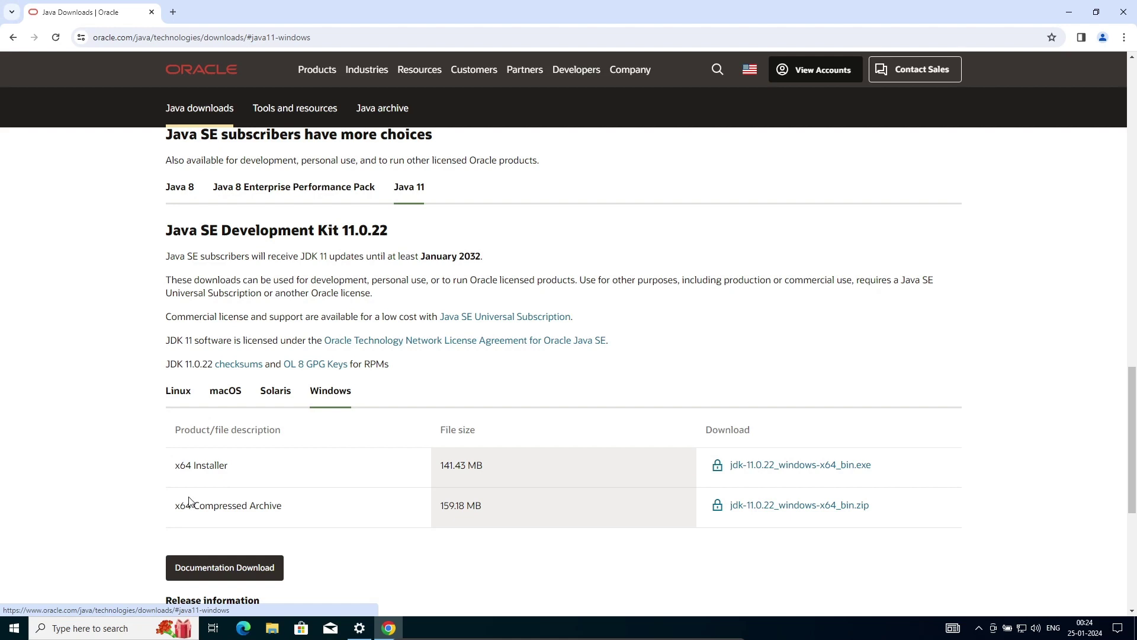
left_click(191, 196)
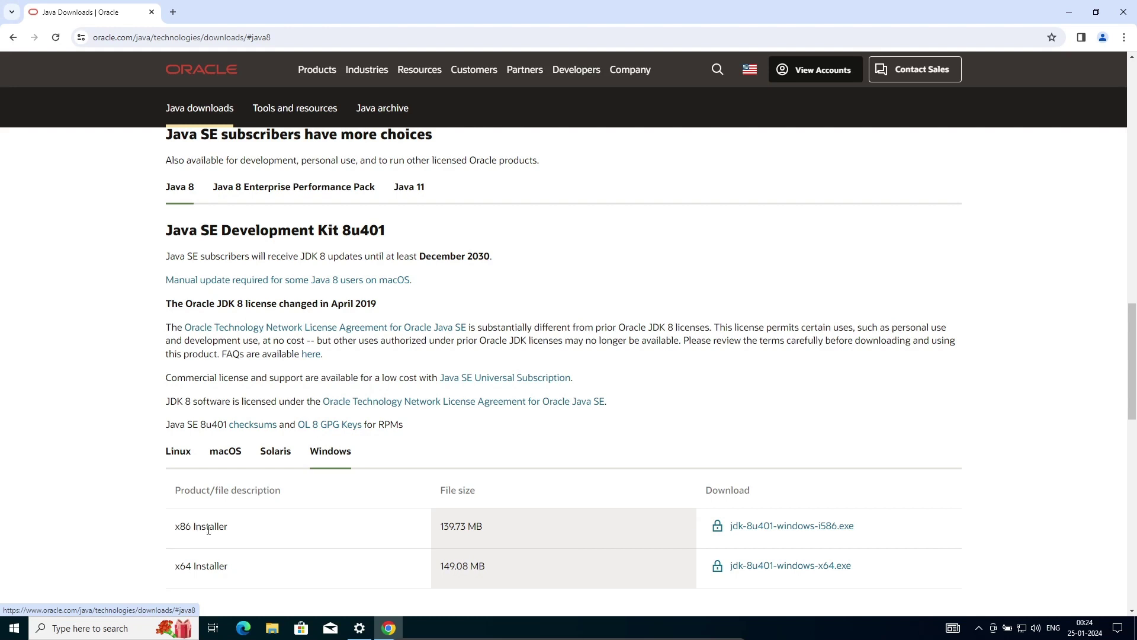
Accept the Oracle license and download jdk-8u401-windows-i586.exe, checking the downloads panel until it finishes.
left_click(789, 525)
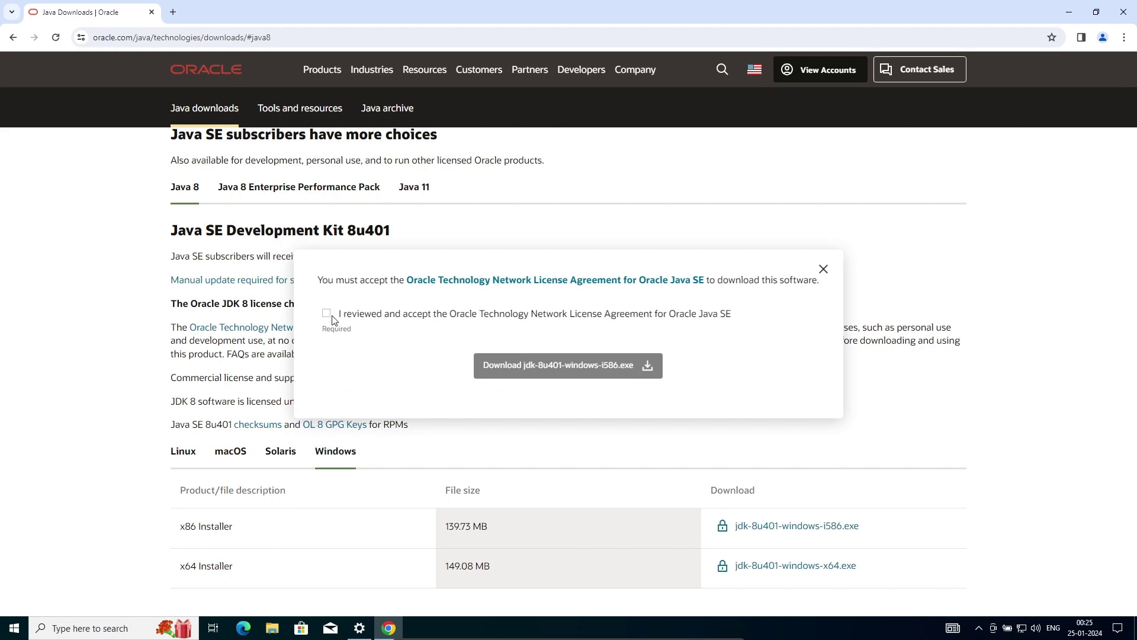
left_click(328, 314)
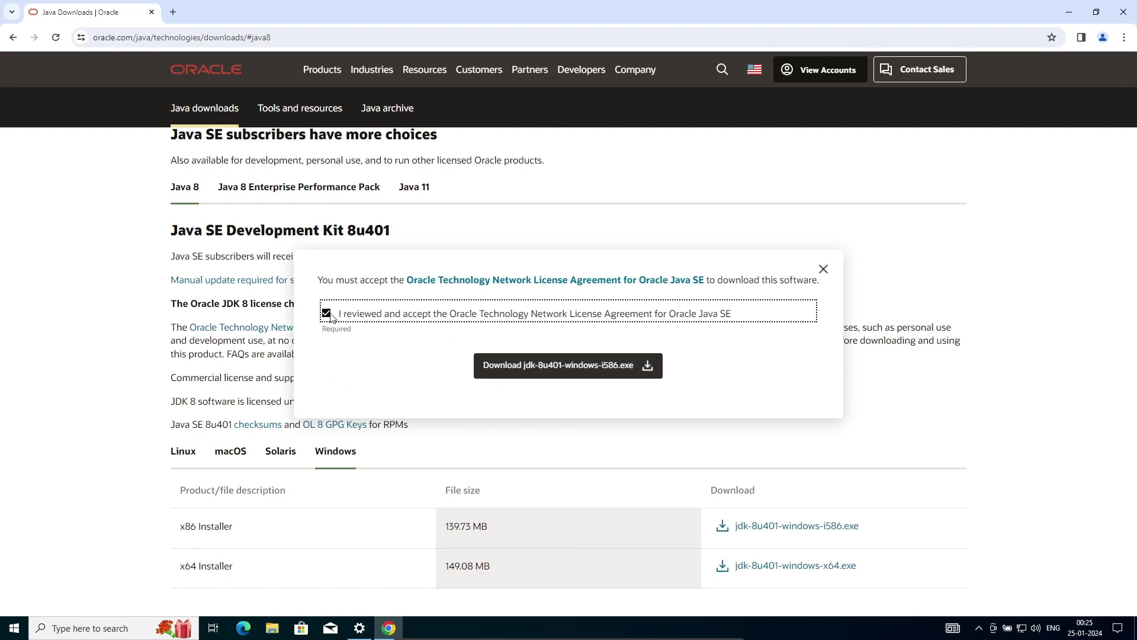
left_click(544, 367)
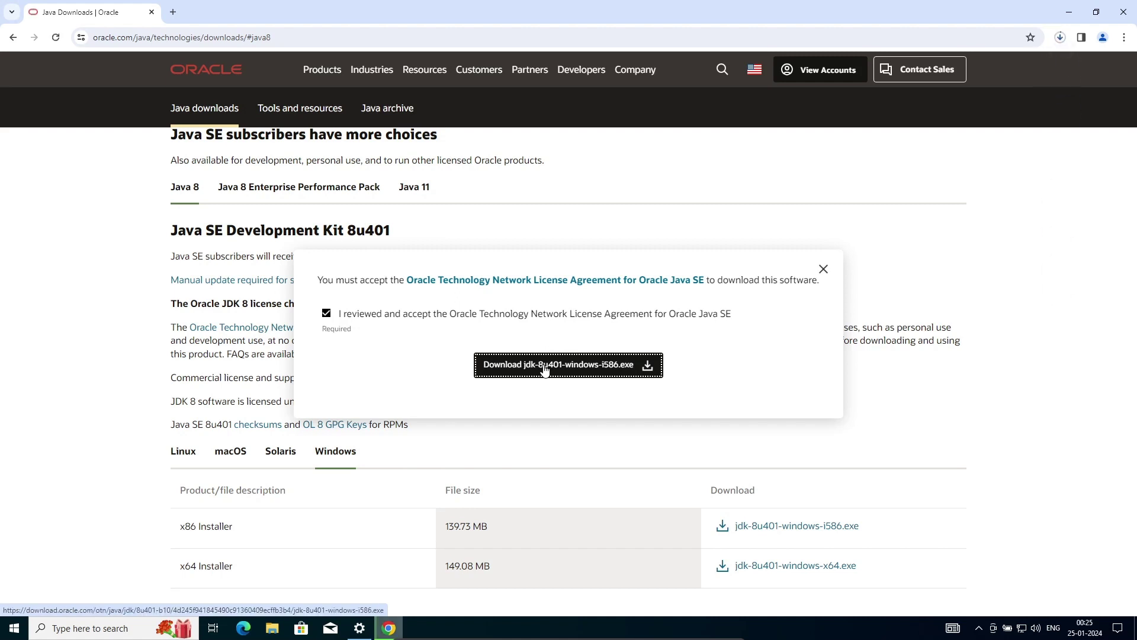
left_click(1057, 38)
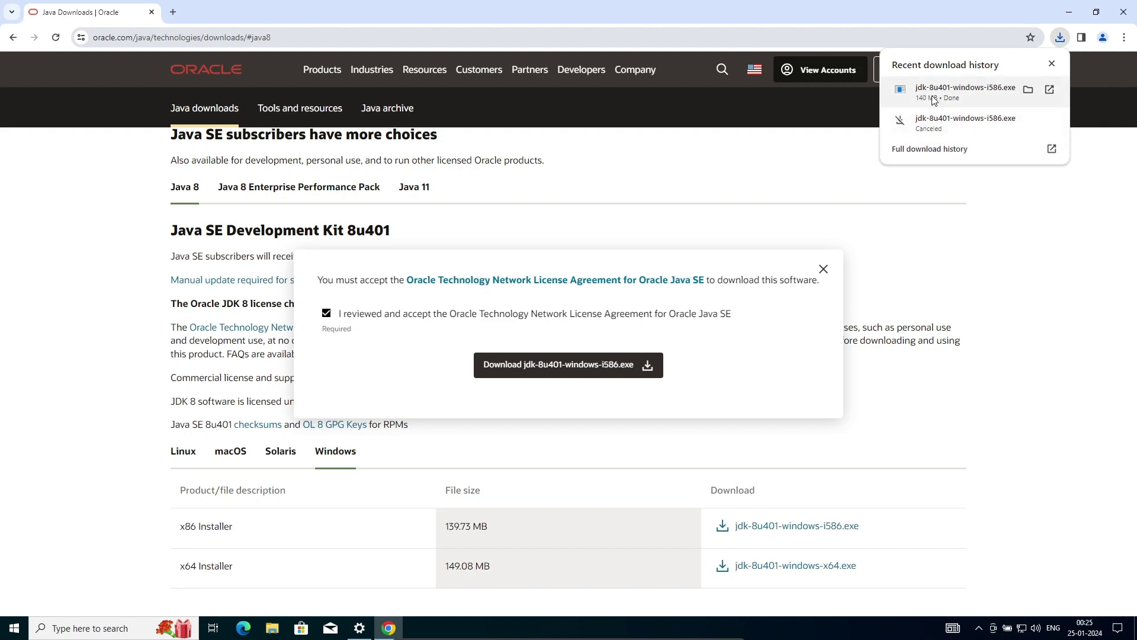
left_click(981, 97)
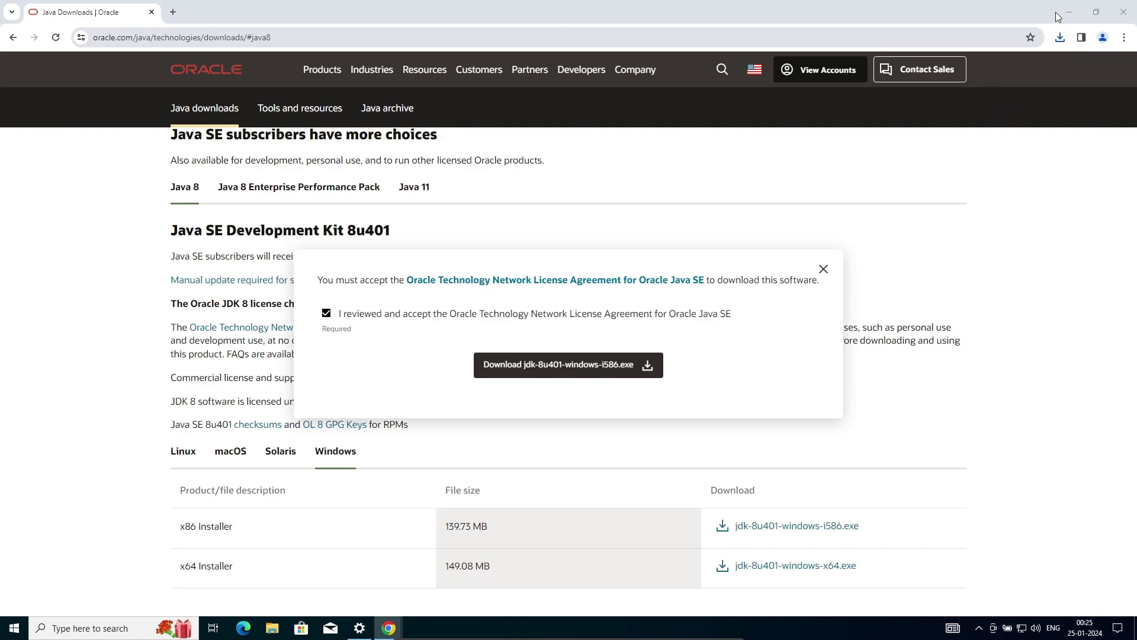
left_click(1073, 9)
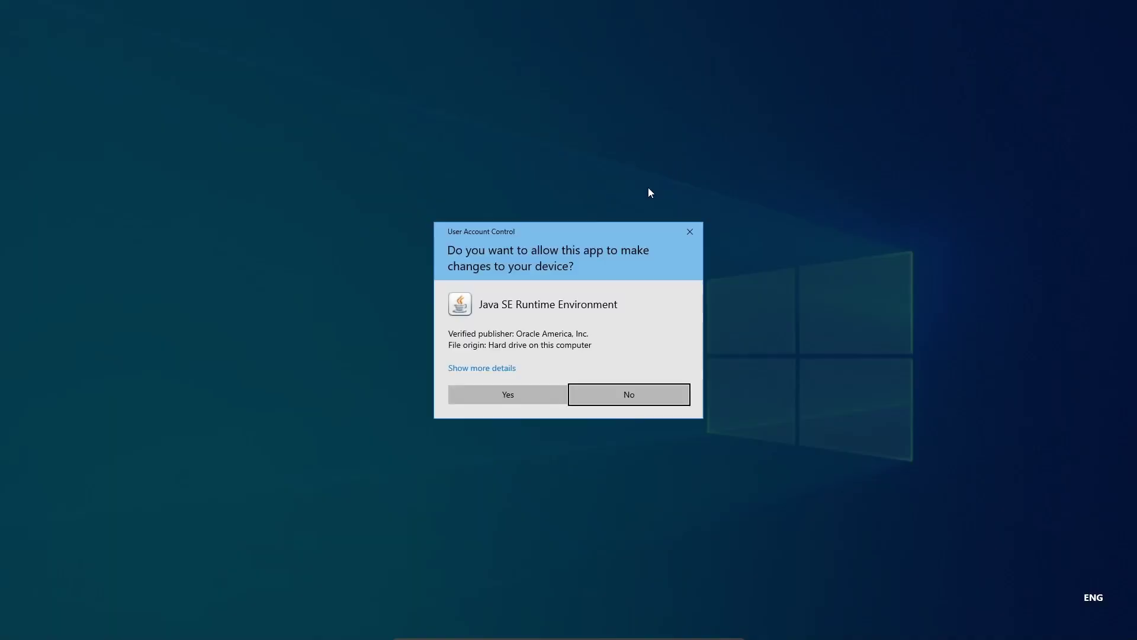
Approve the UAC prompt and install JDK 8 Update 401 keeping default features, JDK and JRE folders.
left_click(492, 396)
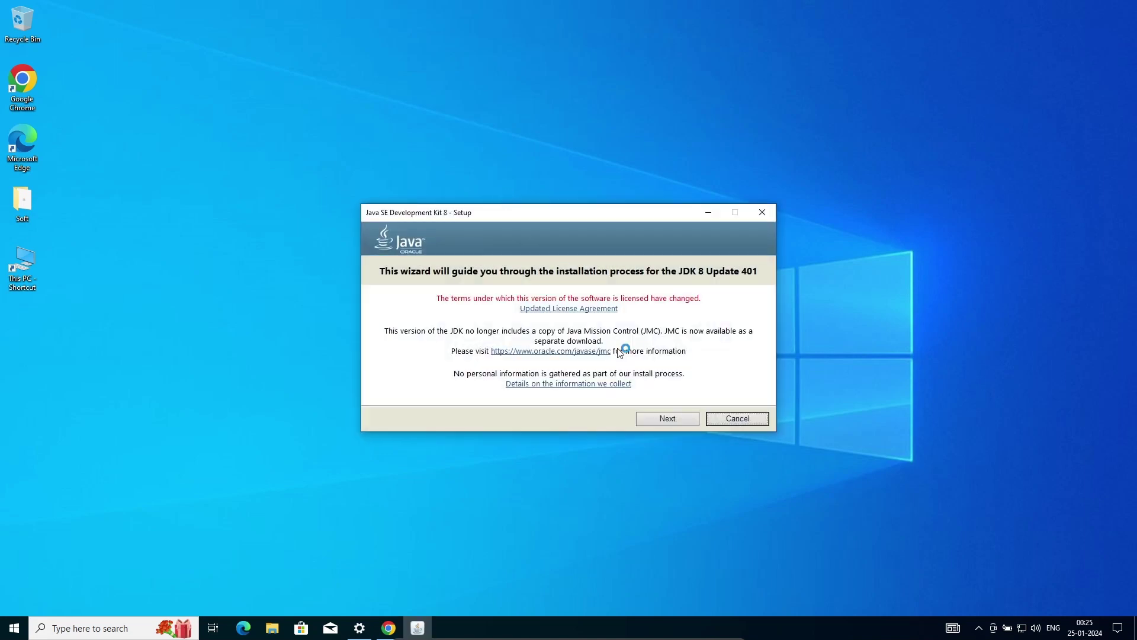
left_click(665, 418)
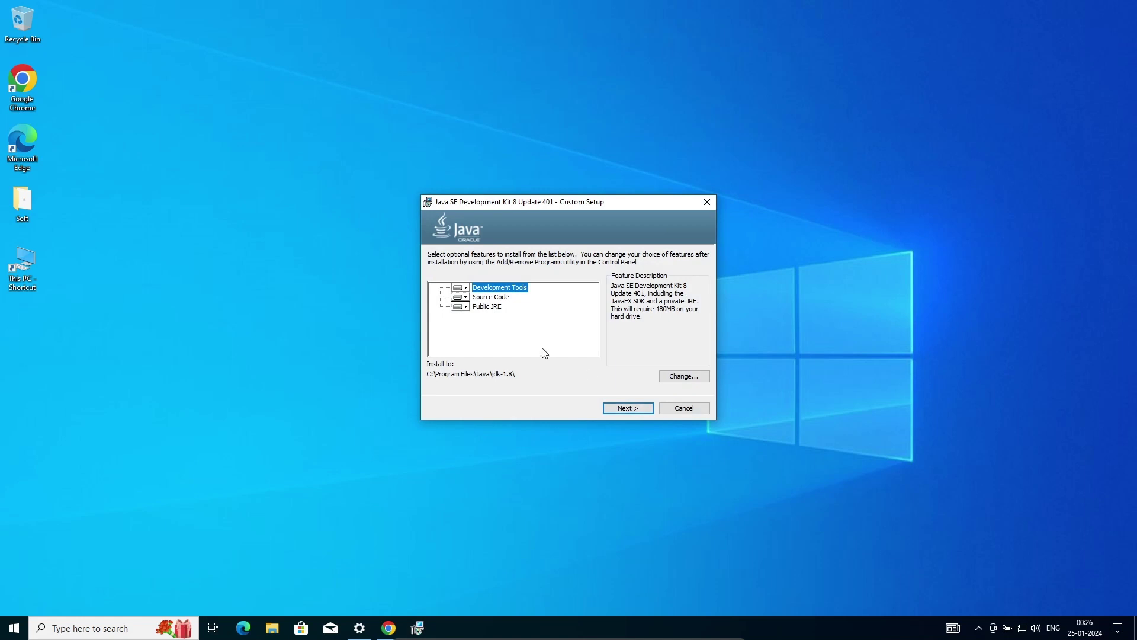
left_click(615, 408)
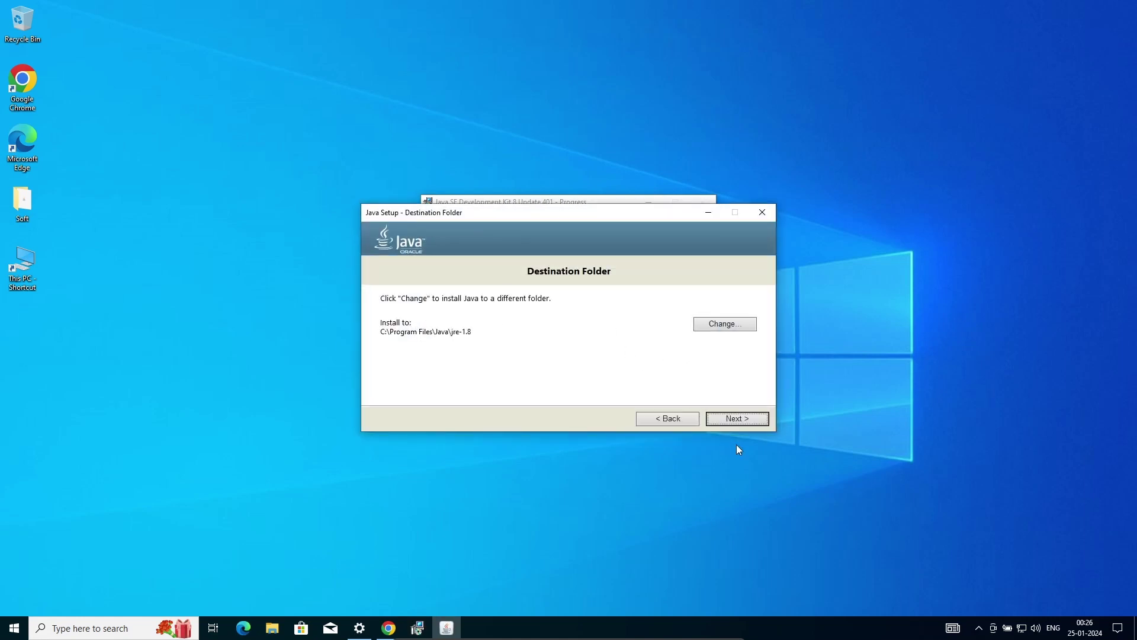
left_click(734, 419)
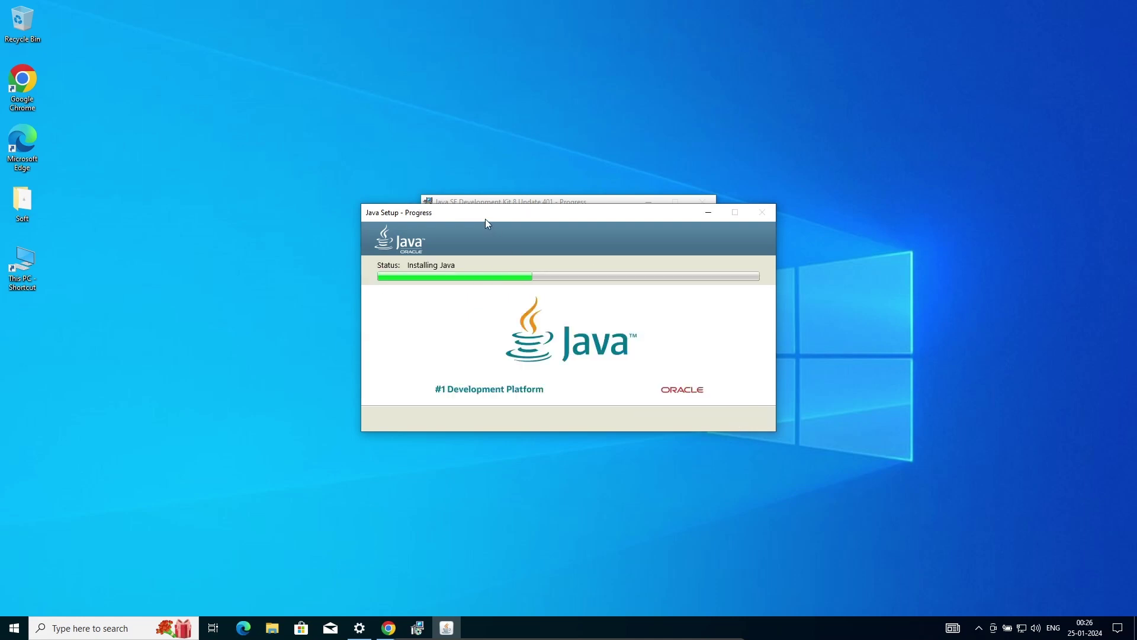
left_click_drag(486, 218, 788, 120)
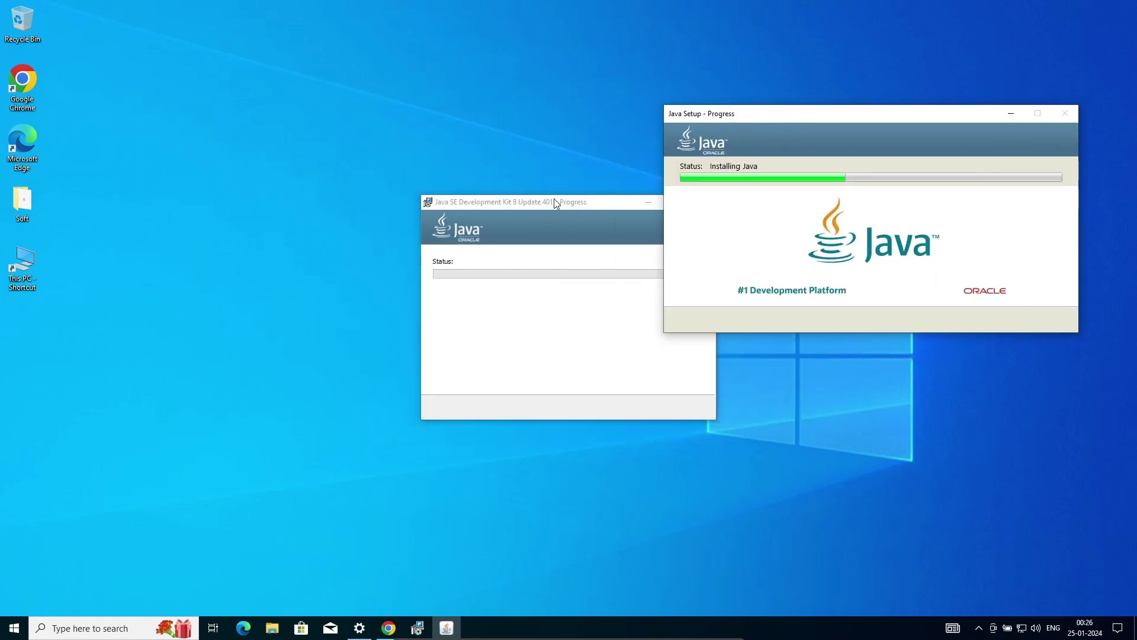
left_click_drag(567, 199, 428, 192)
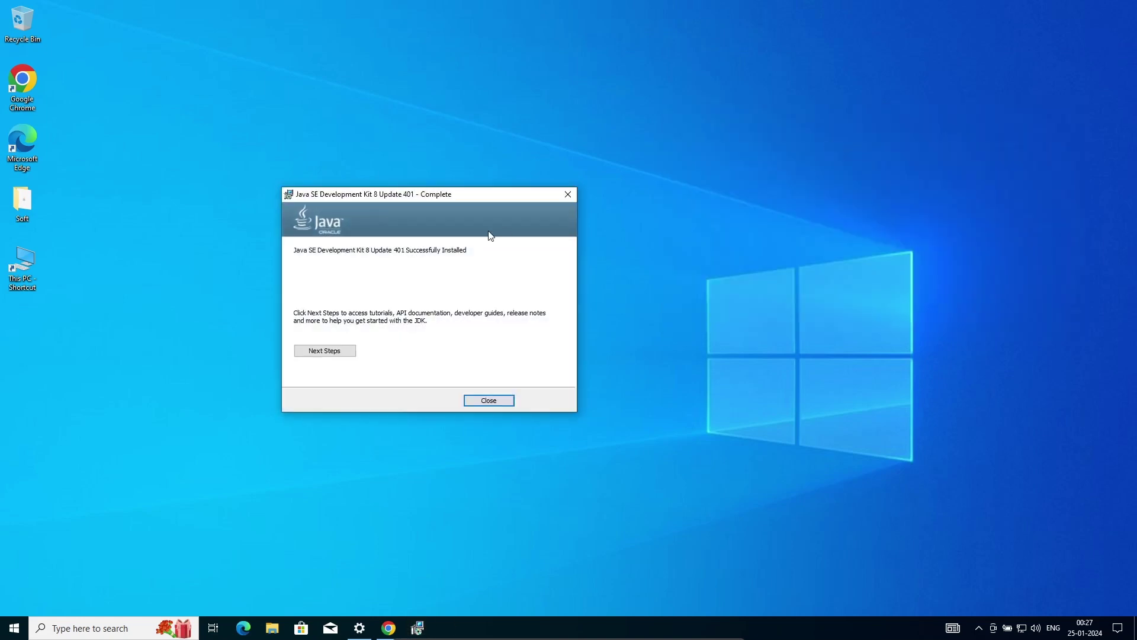
Close the finished JDK installer and open Command Prompt through a 'cmd' search.
left_click(488, 400)
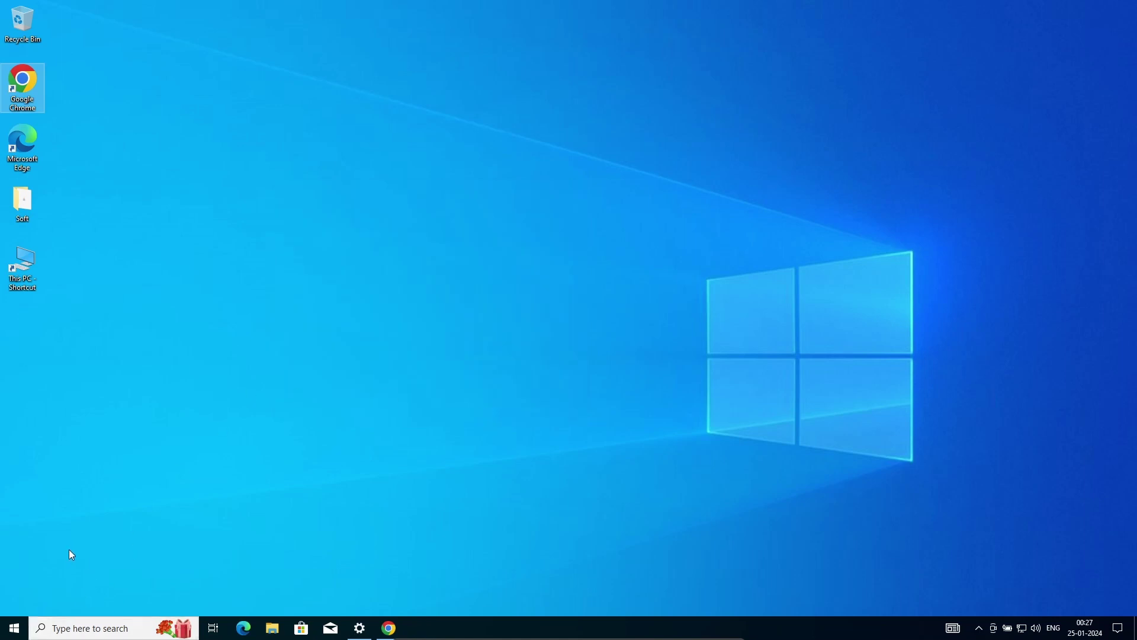
left_click(80, 630)
type("cmd")
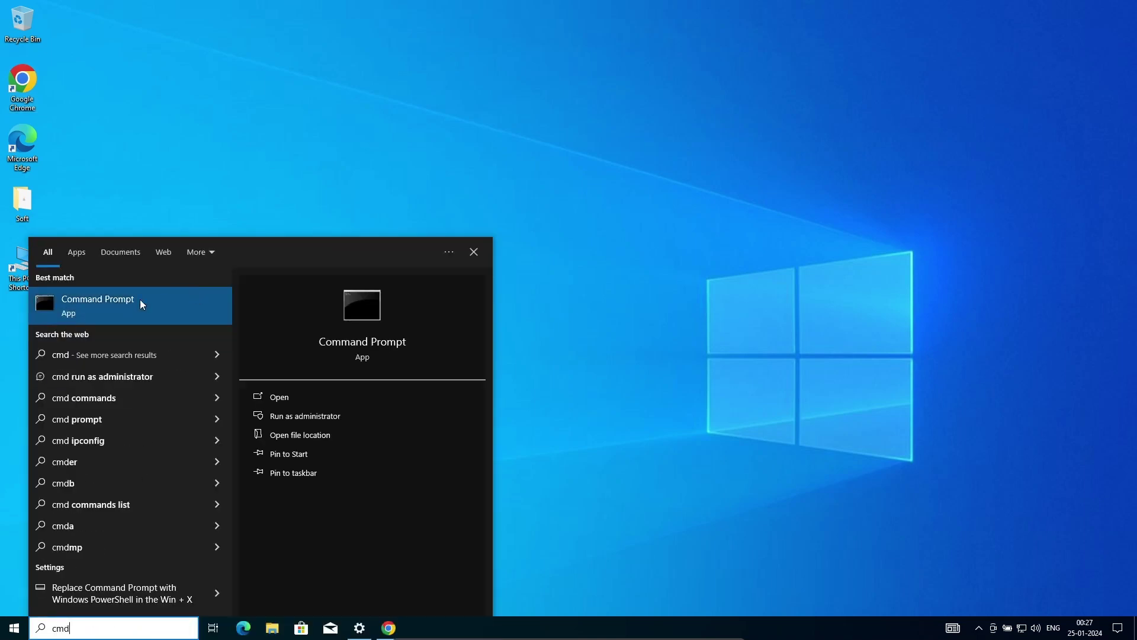
left_click(100, 304)
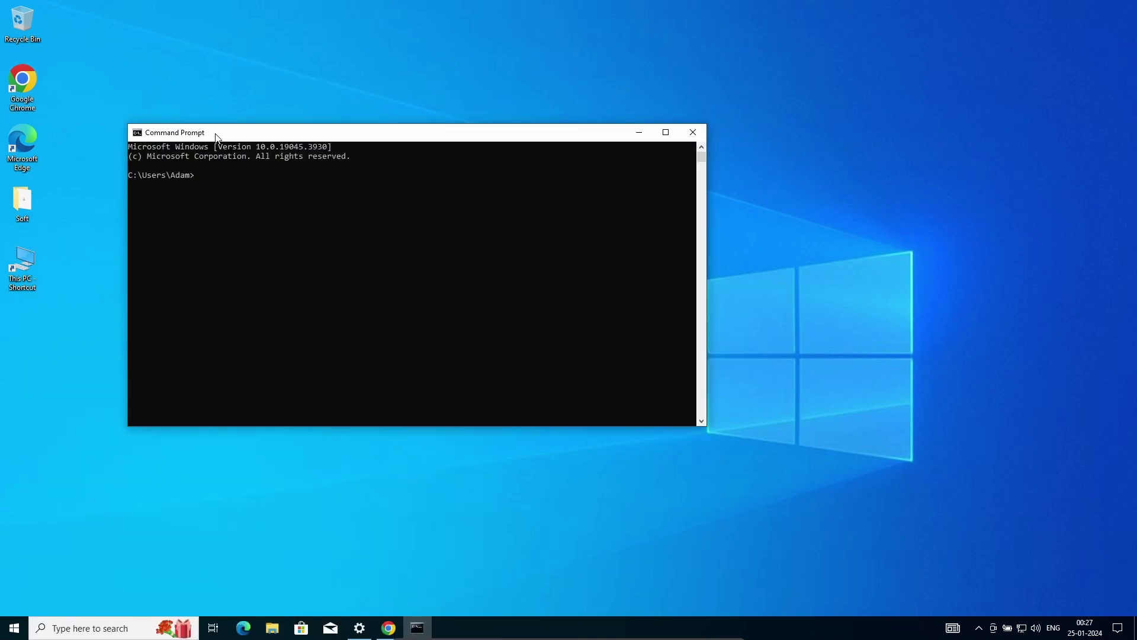
left_click_drag(215, 134, 403, 143)
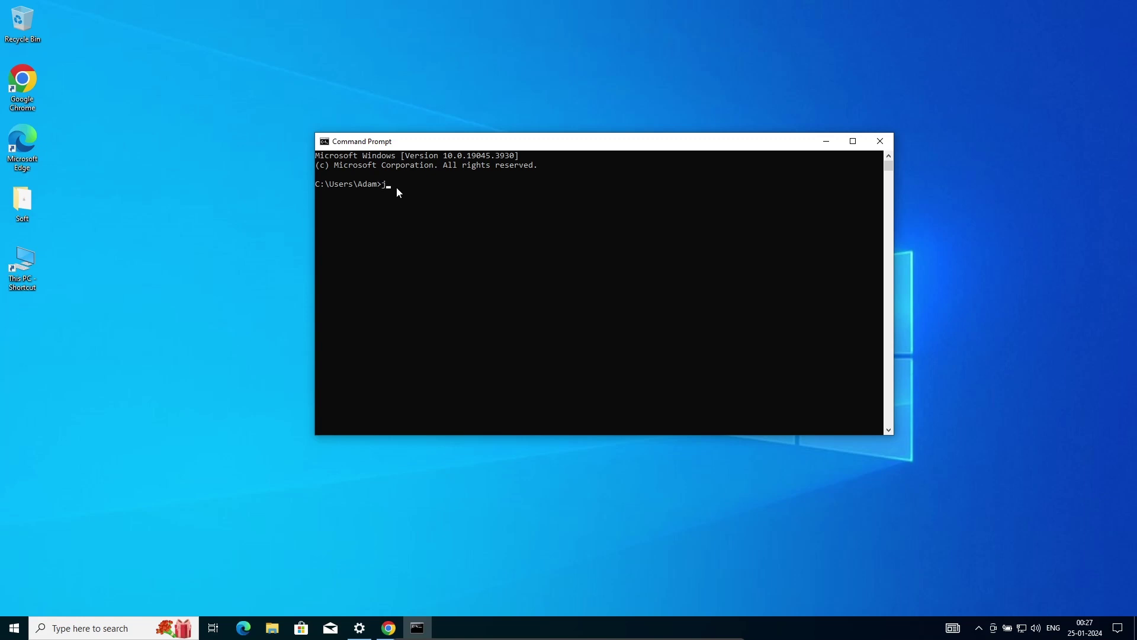
Run java (works) and javac (not recognized), then close the console.
key("Return")
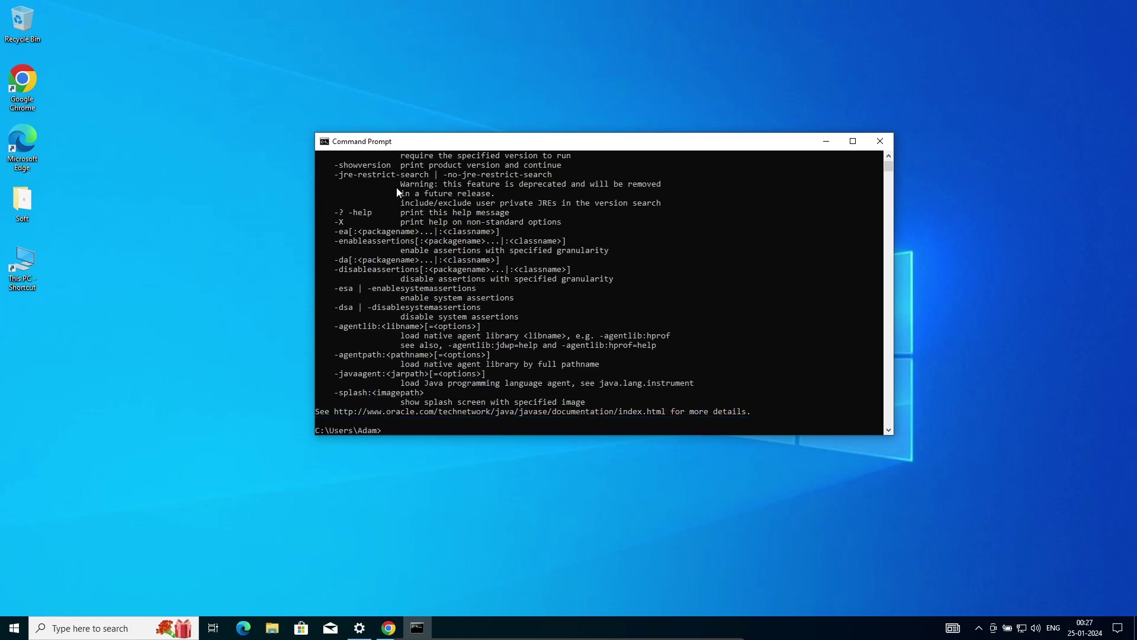
type("javac")
key("Return")
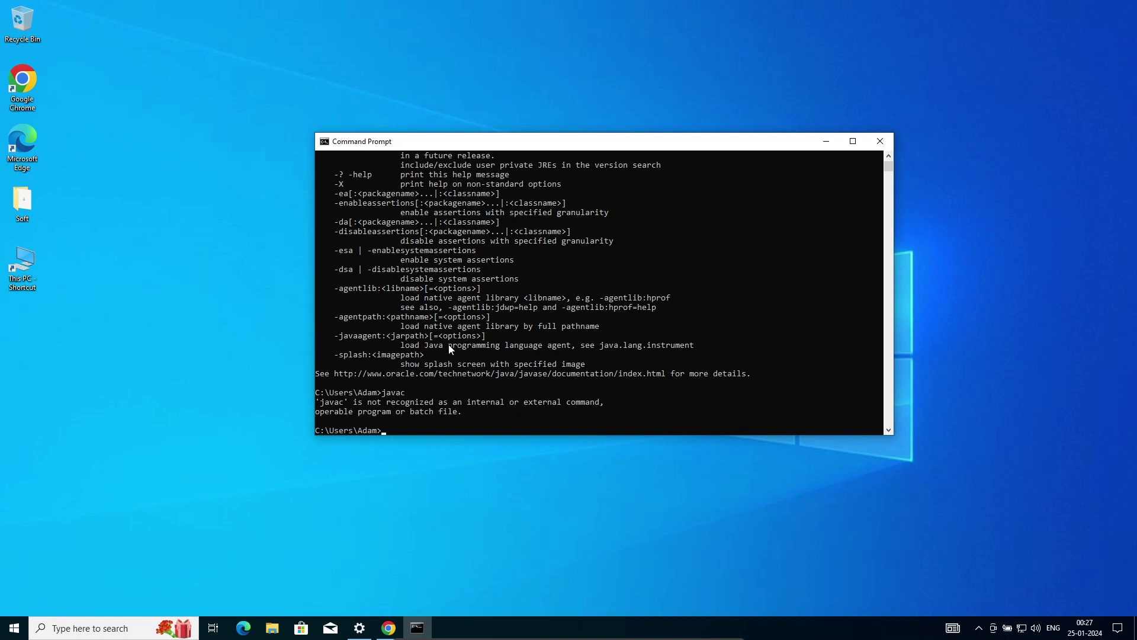
key("alt+F4")
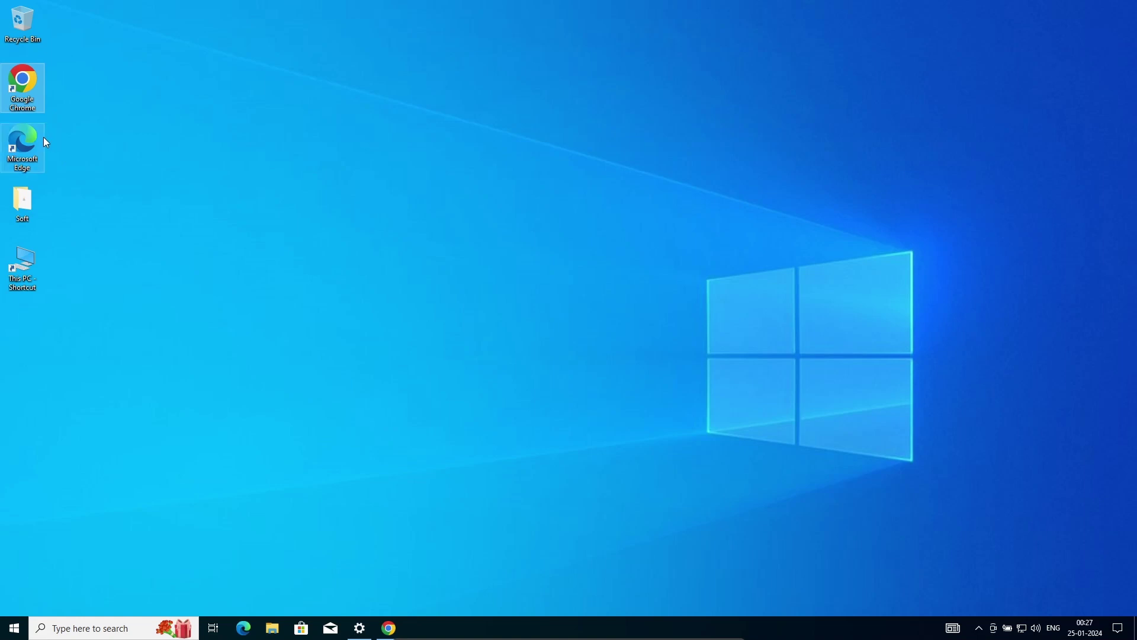
Browse to C:\Program Files\Java\jdk-1.8\bin and select its full path in the address bar.
left_click(24, 269)
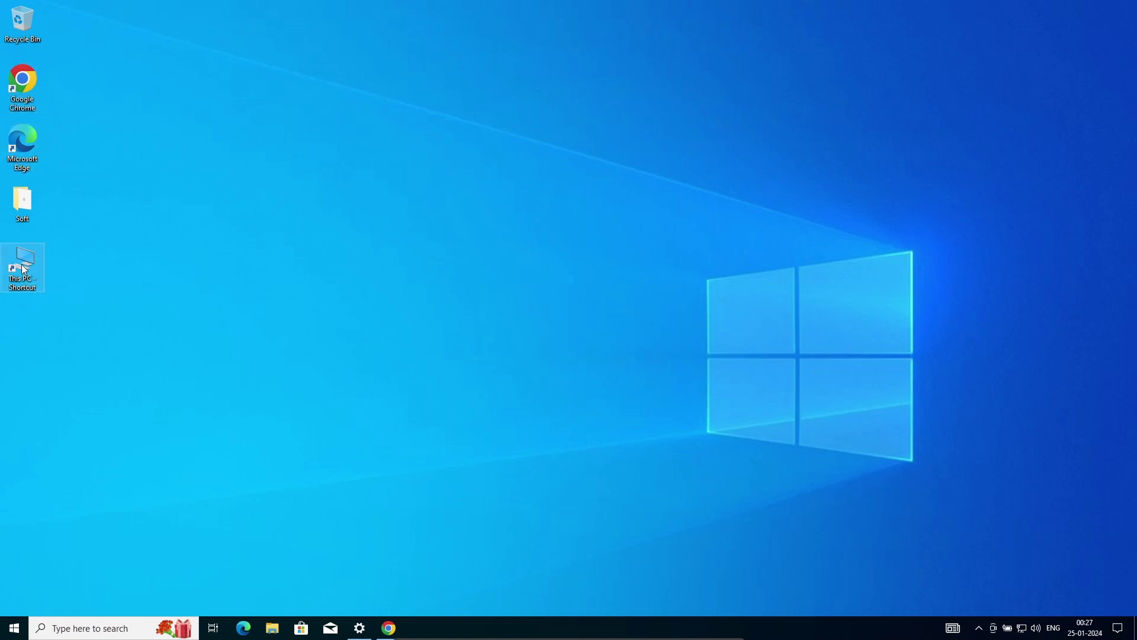
double_click(24, 269)
left_click(385, 331)
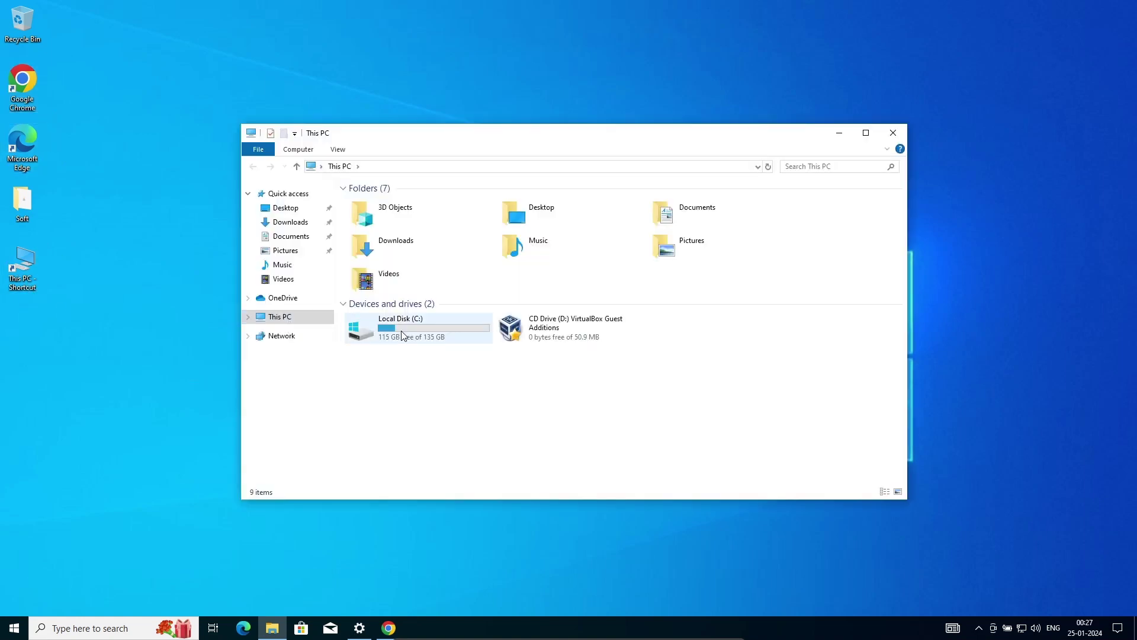
double_click(402, 335)
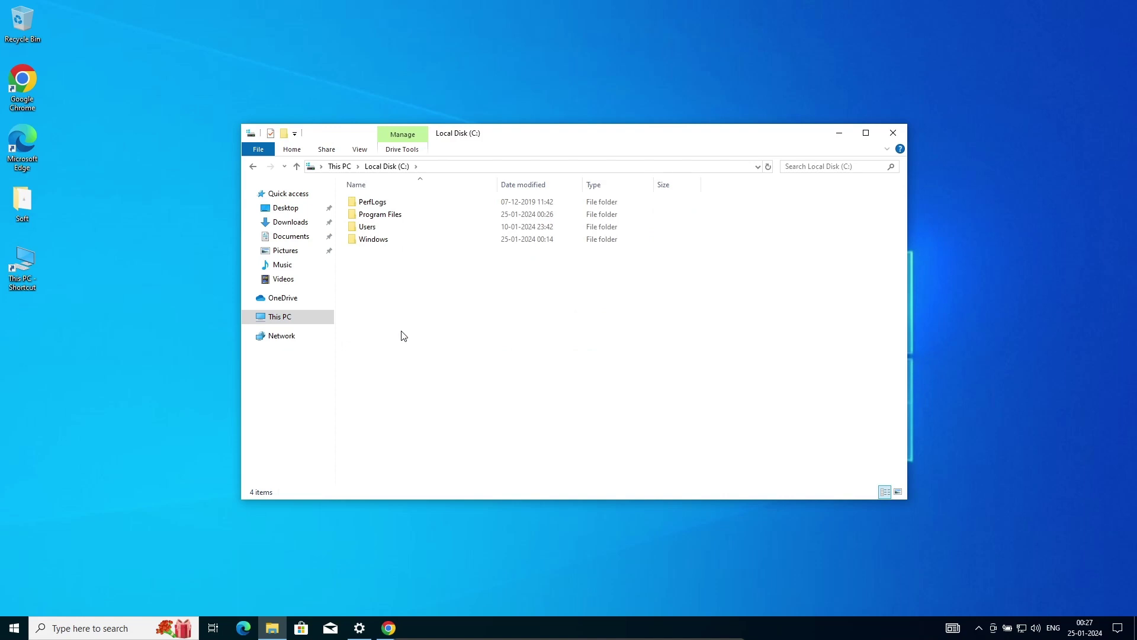
left_click(379, 217)
double_click(380, 217)
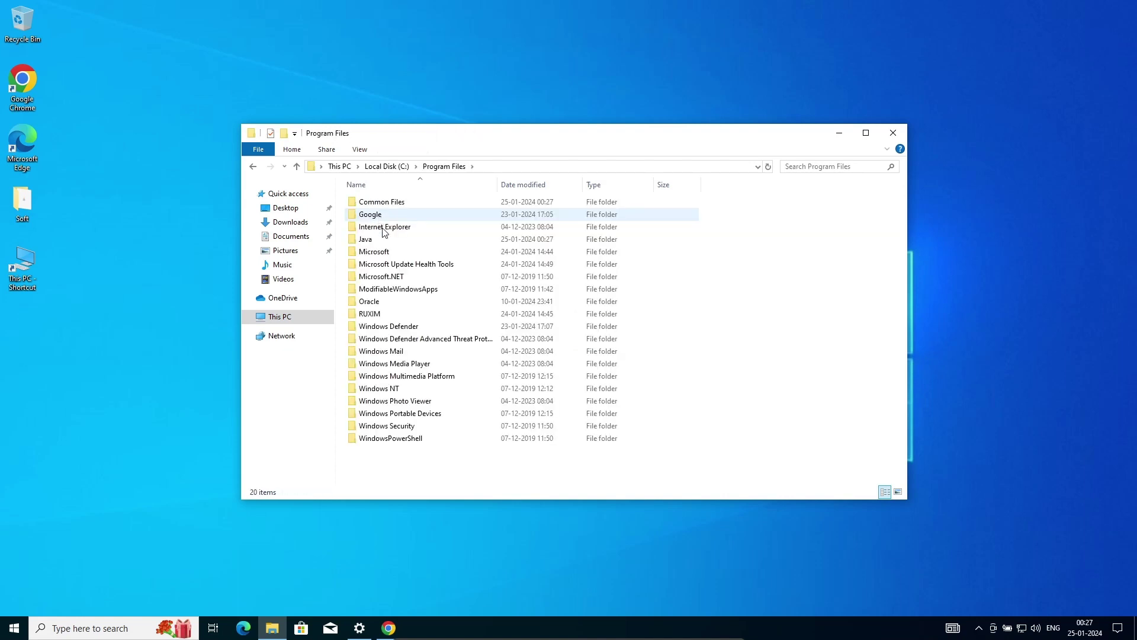
left_click(379, 239)
double_click(379, 240)
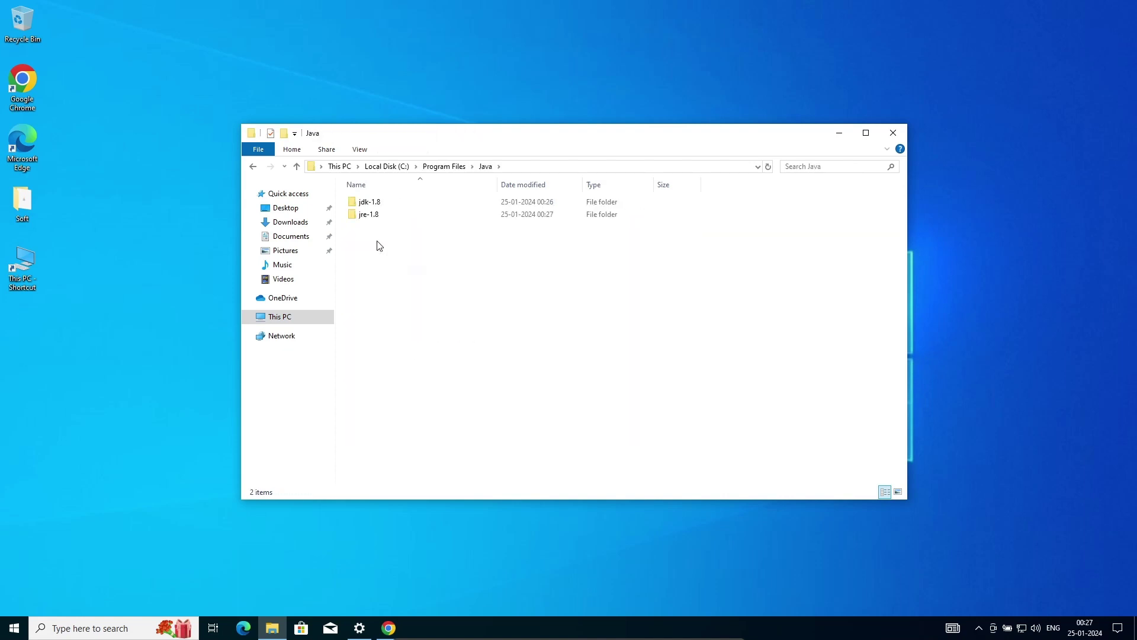
double_click(380, 206)
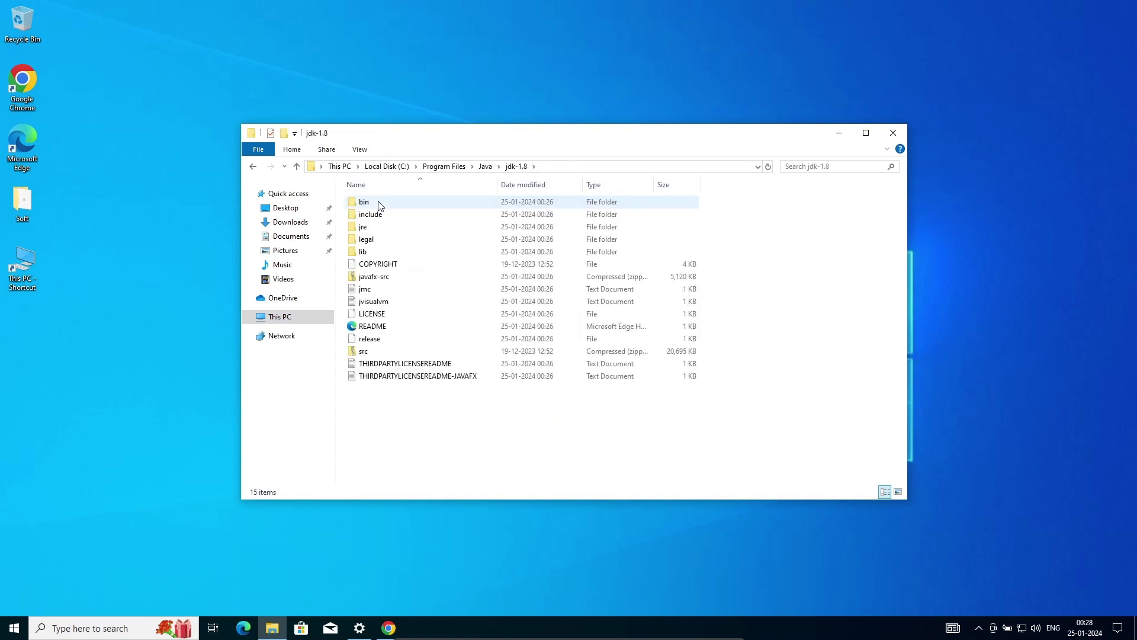
double_click(381, 203)
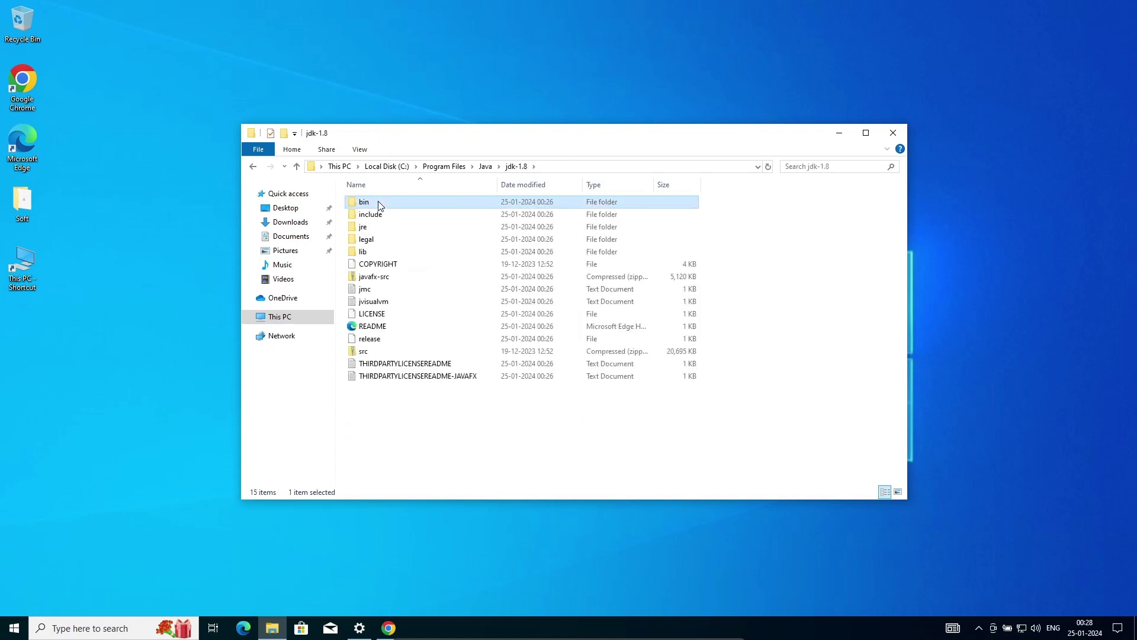
left_click(570, 166)
key("ctrl+c")
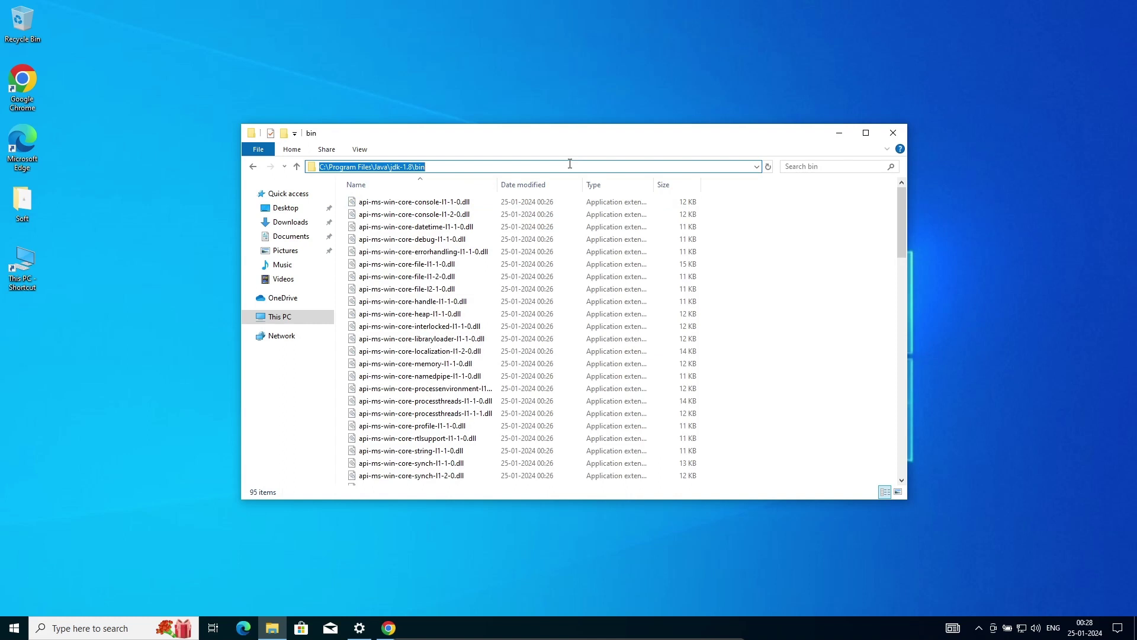
Open the Environment Variables dialog via an 'edit system' search.
left_click(89, 633)
type("edit")
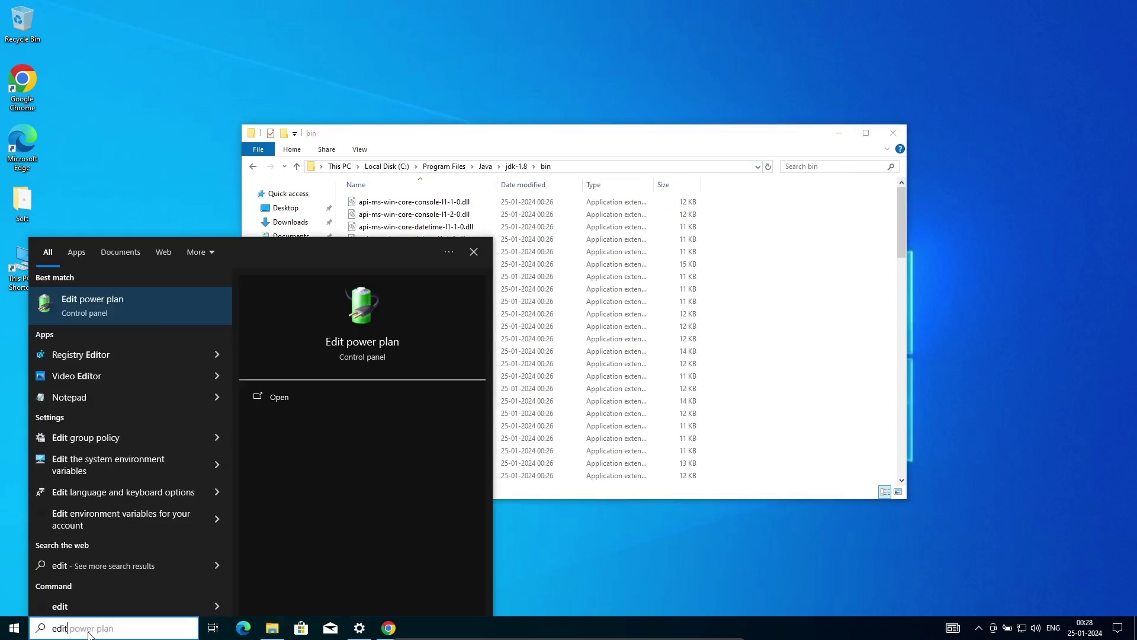
type(" sy")
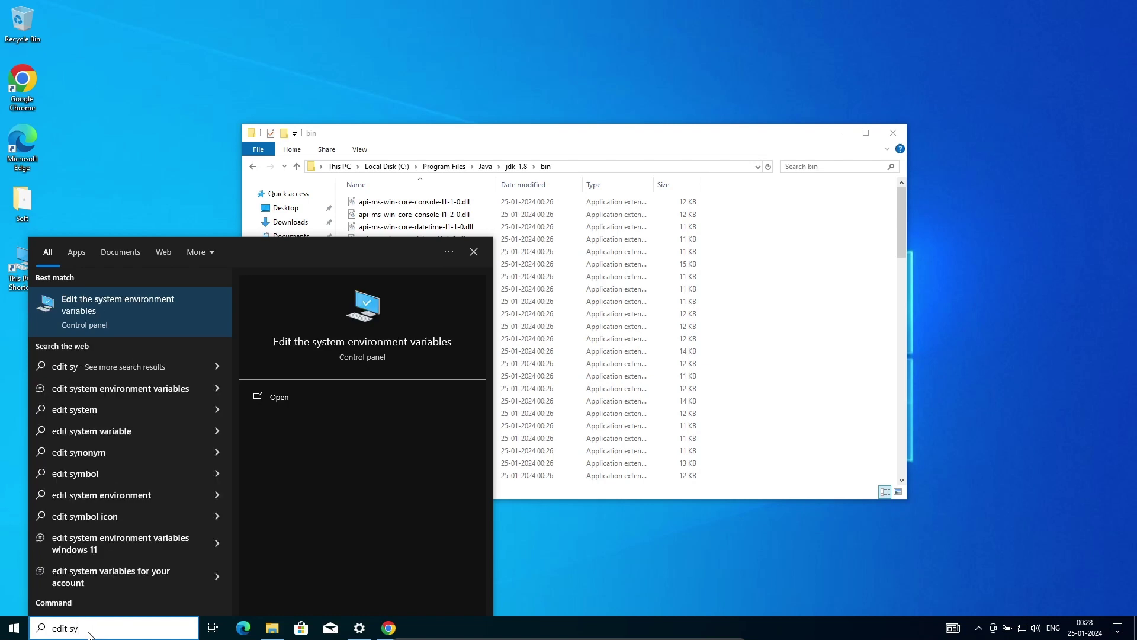
type("stem")
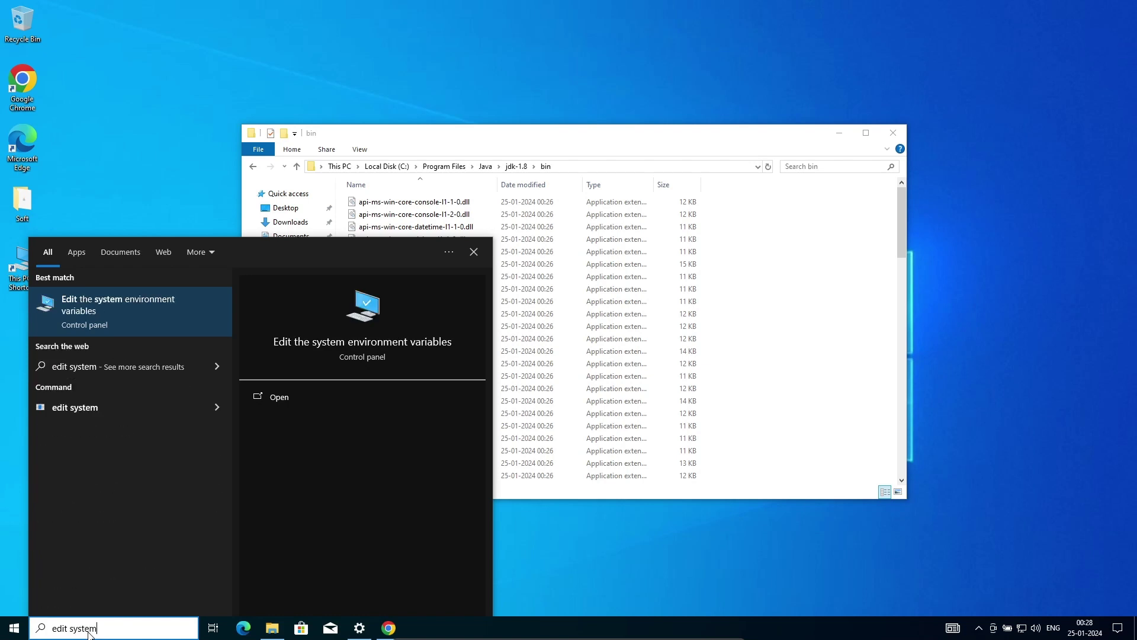
left_click(108, 313)
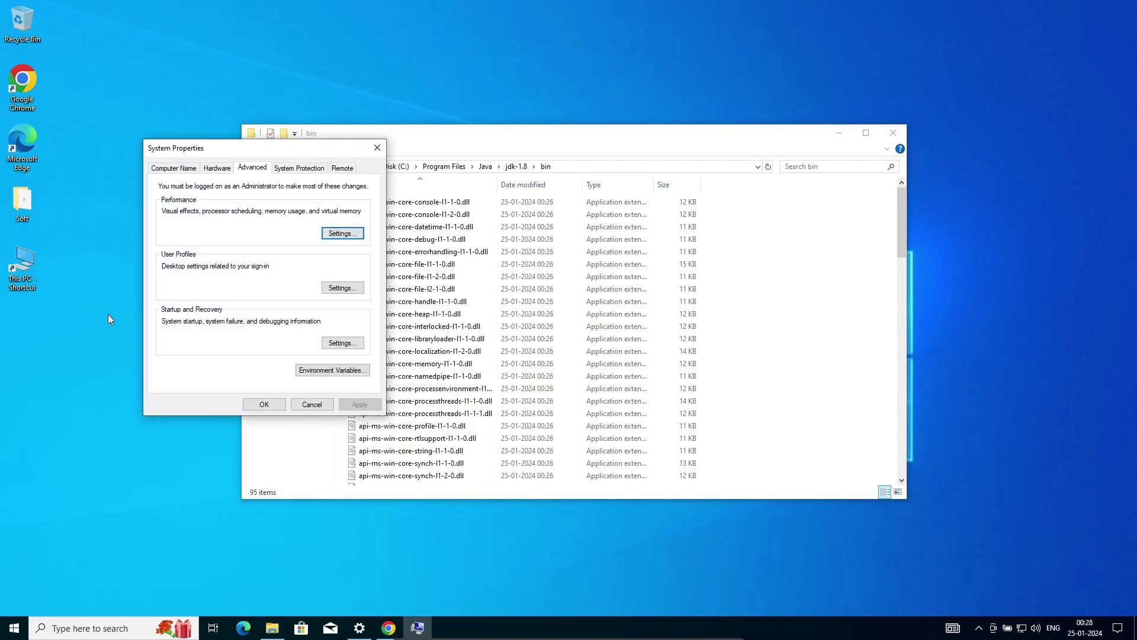
left_click(314, 372)
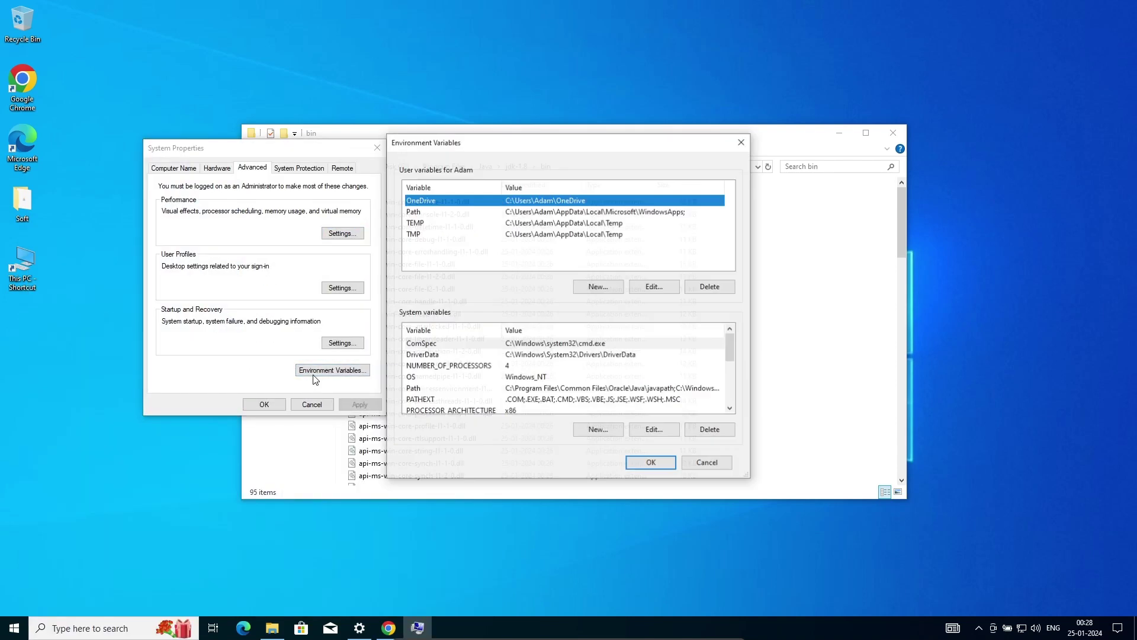
Add C:\Program Files\Java\jdk-1.8\bin as a new system Path entry and confirm all dialogs.
left_click(555, 389)
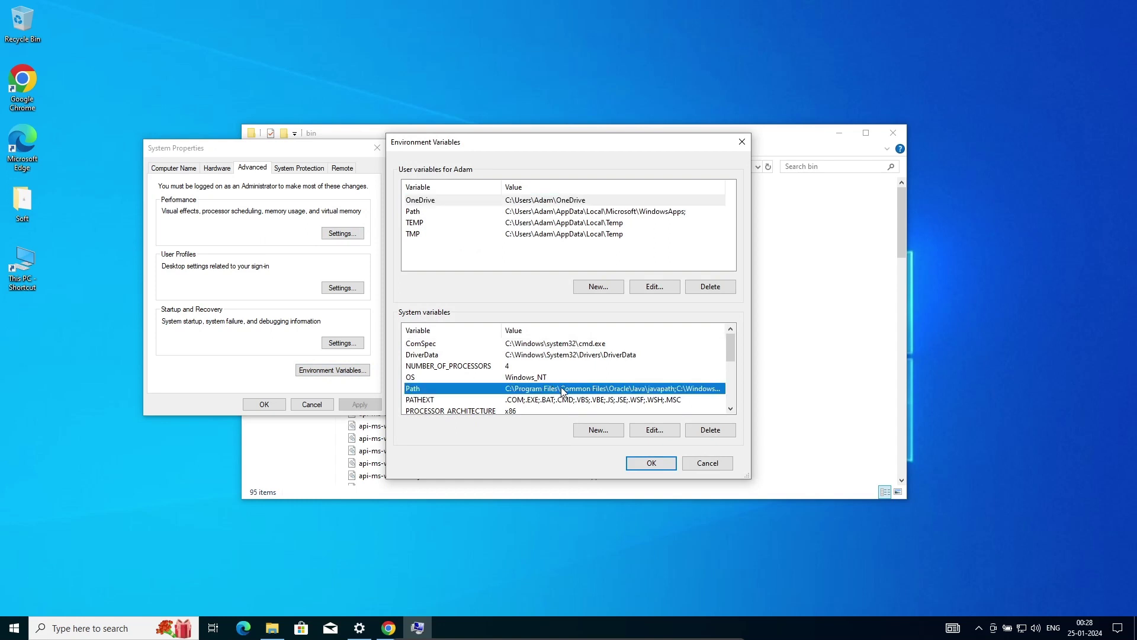
left_click(646, 431)
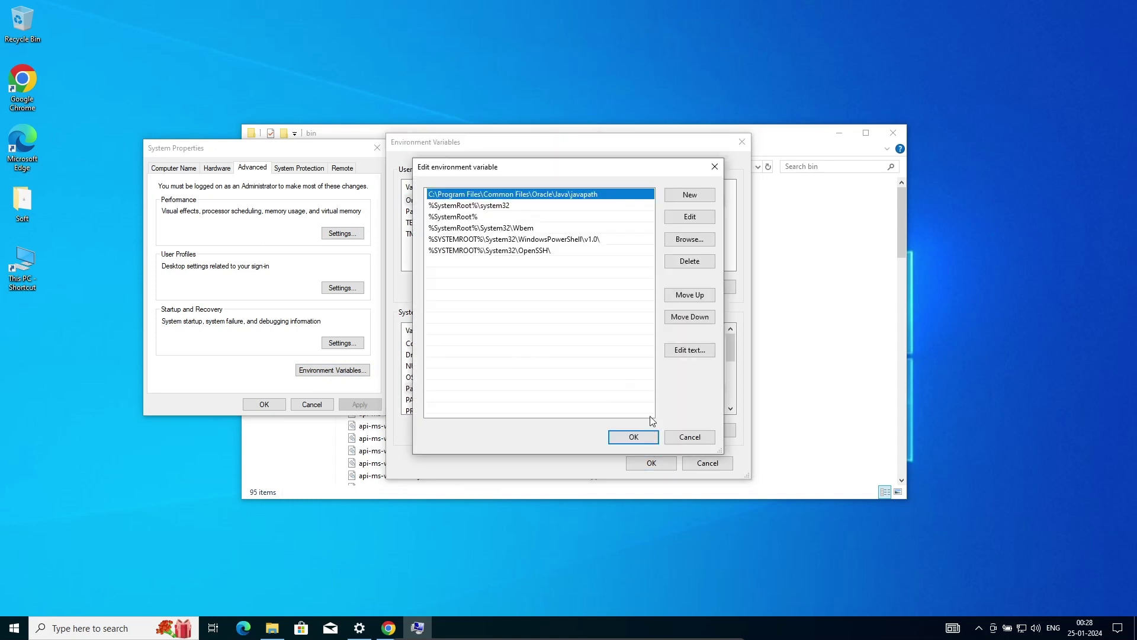
left_click(679, 197)
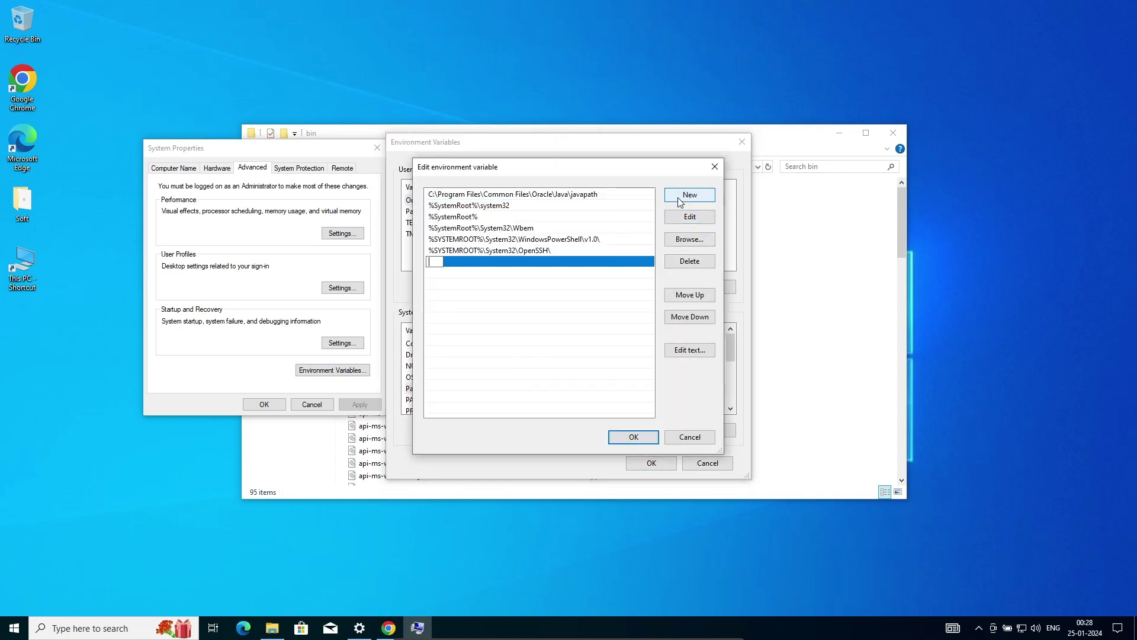
key("ctrl+v")
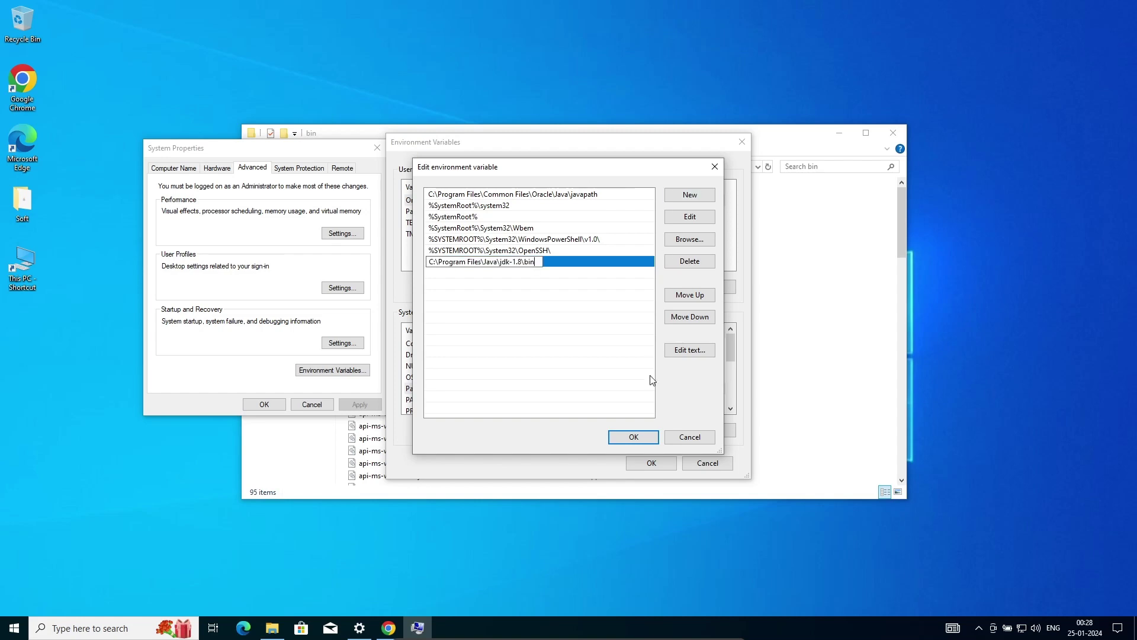
left_click(639, 436)
left_click(651, 463)
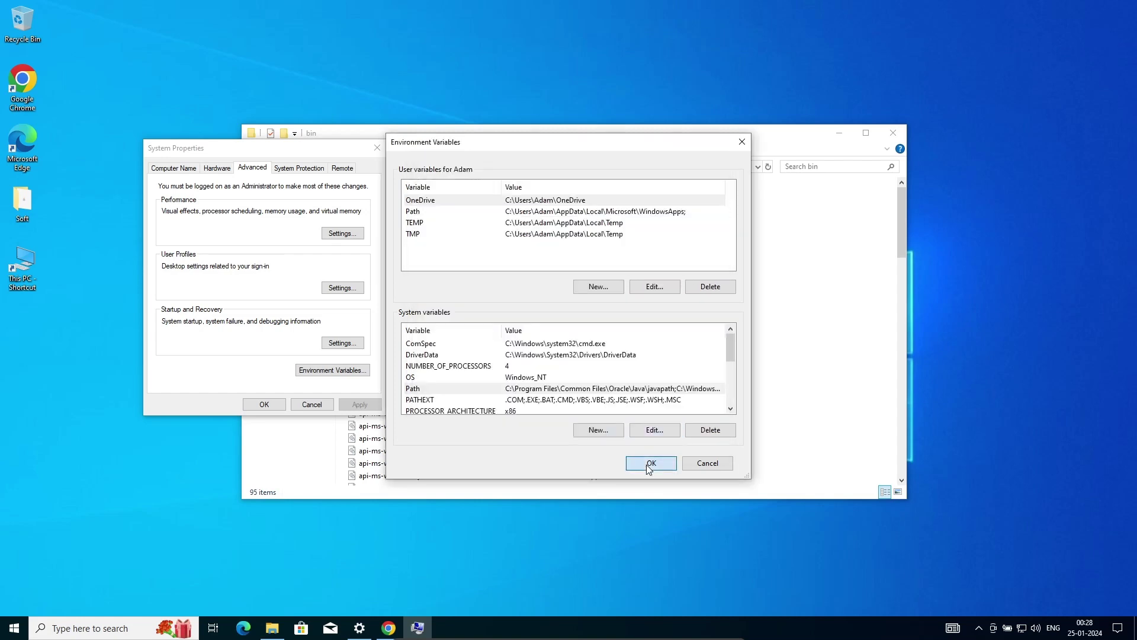
left_click(265, 404)
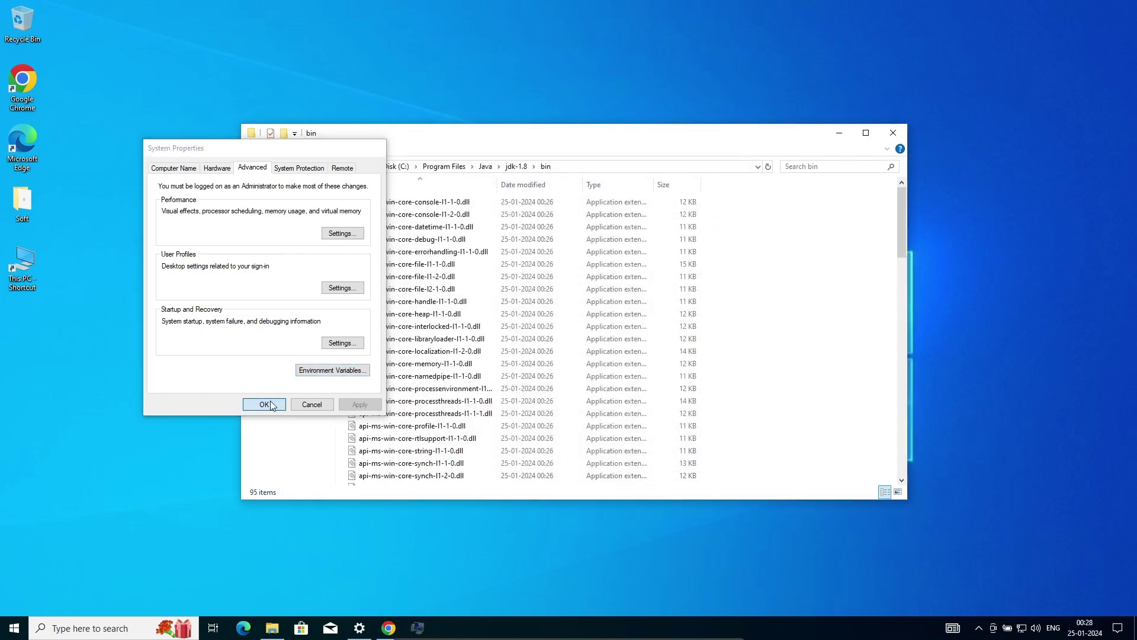
Close the bin folder window and open a fresh Command Prompt via 'cmd' search.
left_click(894, 133)
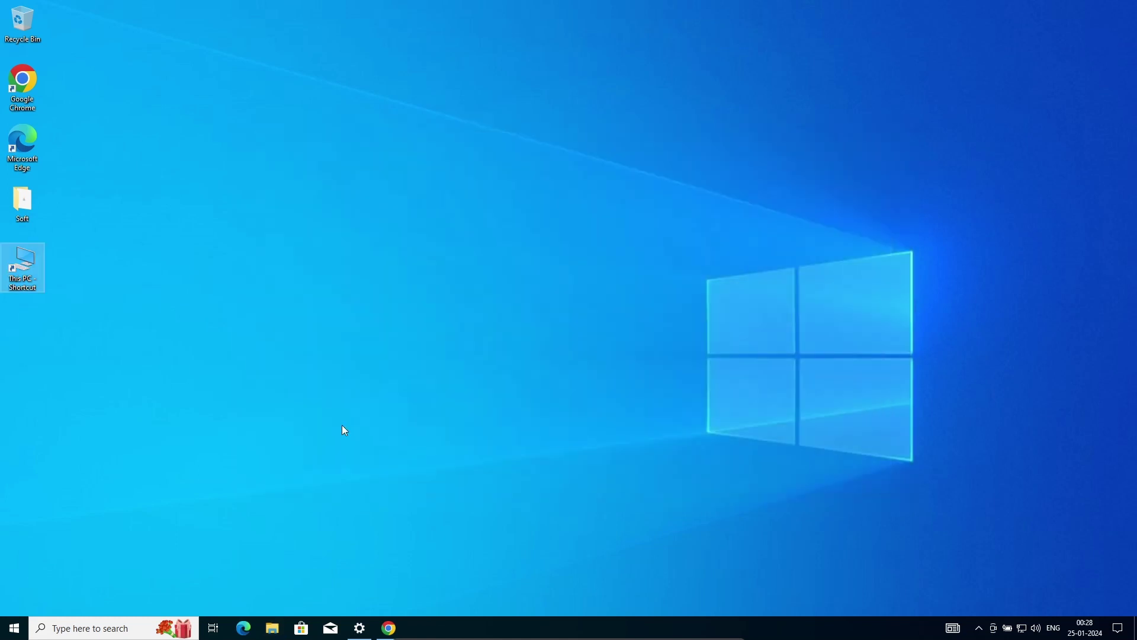
left_click(109, 625)
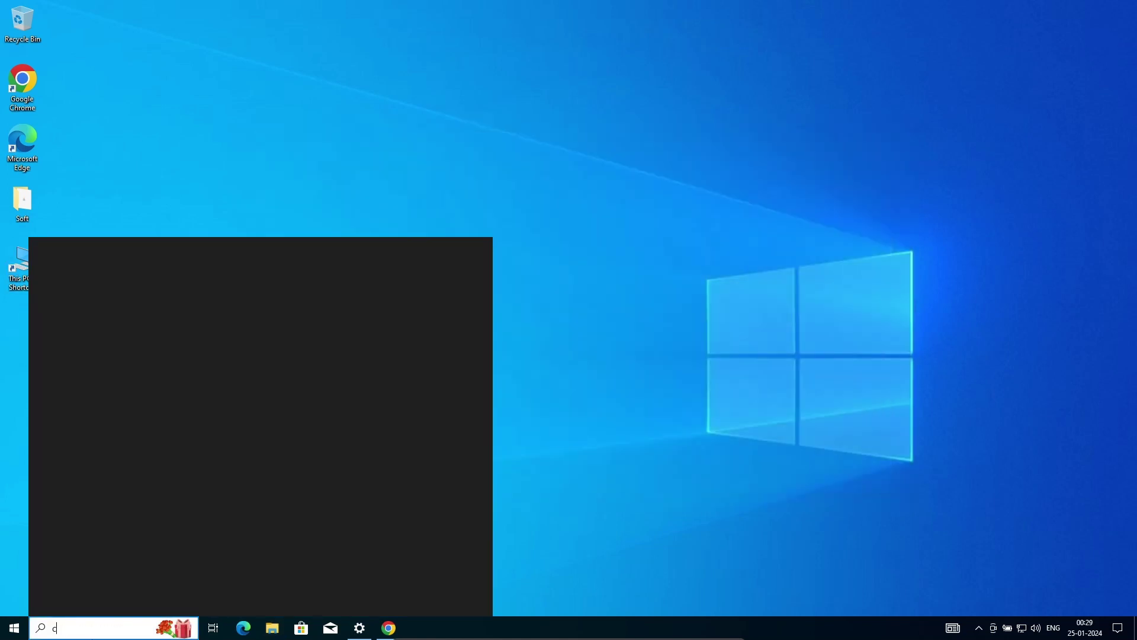
type("cmd")
key("Return")
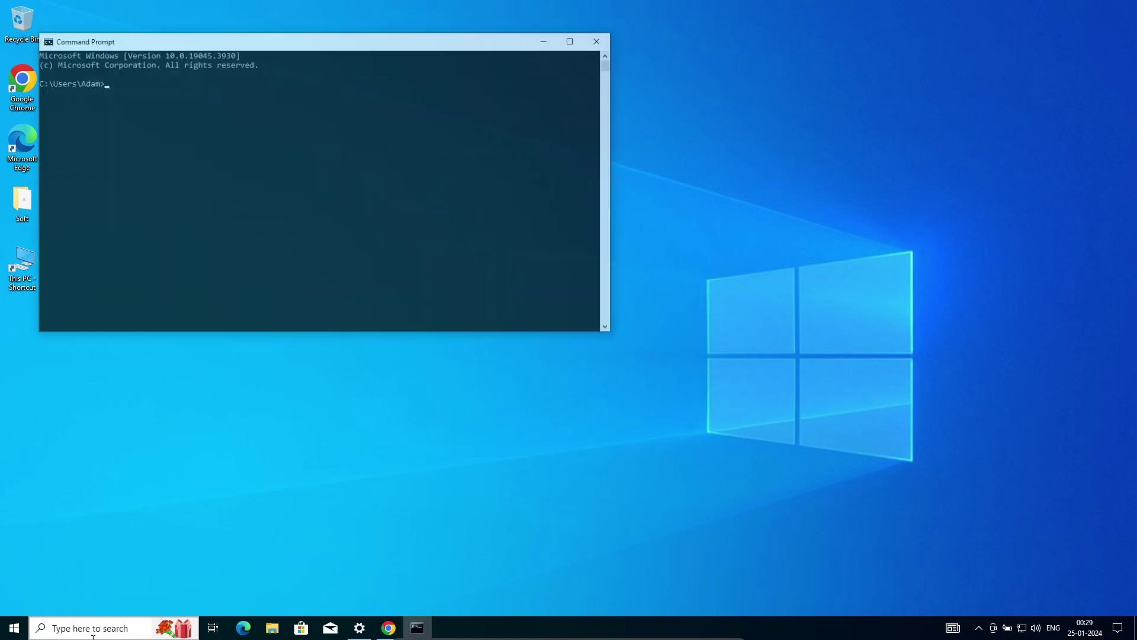
left_click_drag(235, 47, 432, 106)
Run javac and java, confirming both now print their usage options.
type("ja")
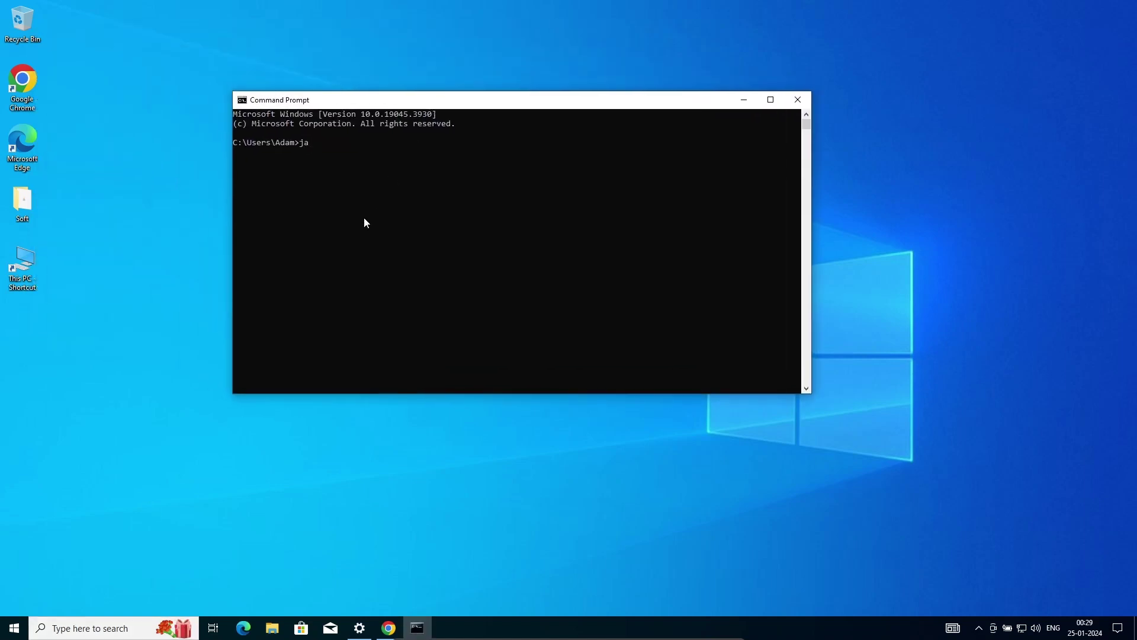
type("vac")
key("Return")
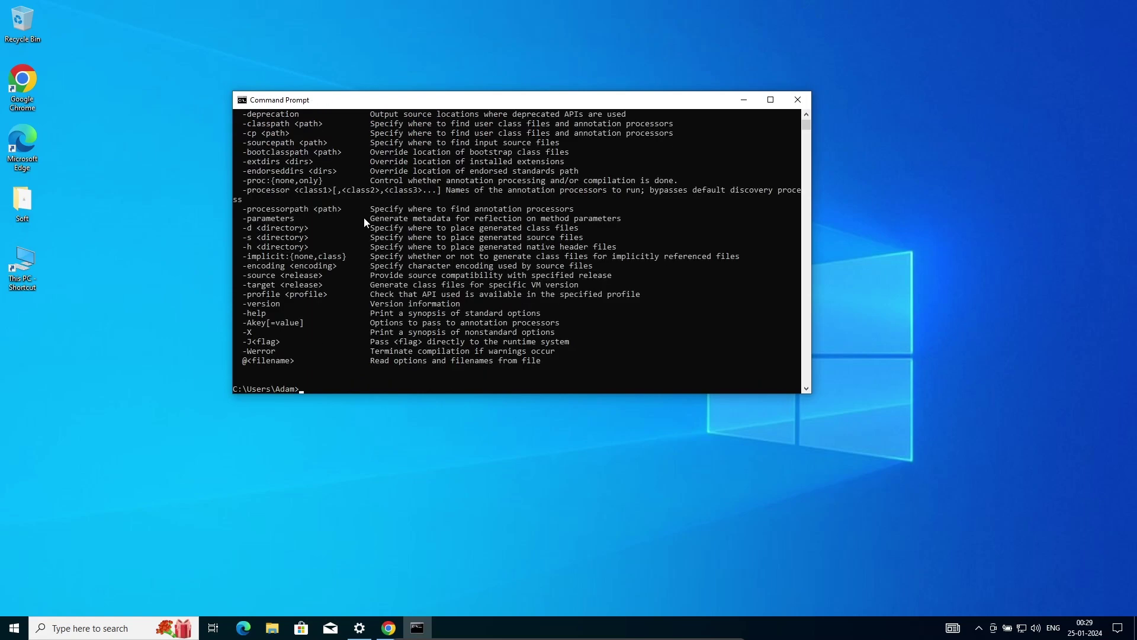
type("java")
key("Return")
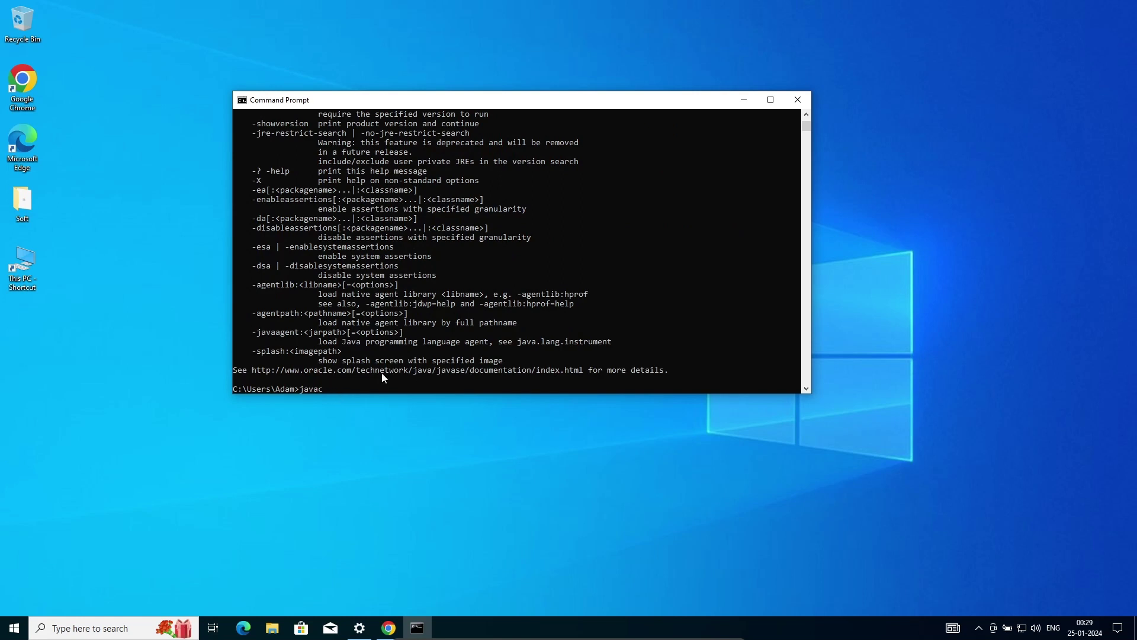
key("BackSpace")
Close the Command Prompt window with its title-bar X.
left_click(797, 100)
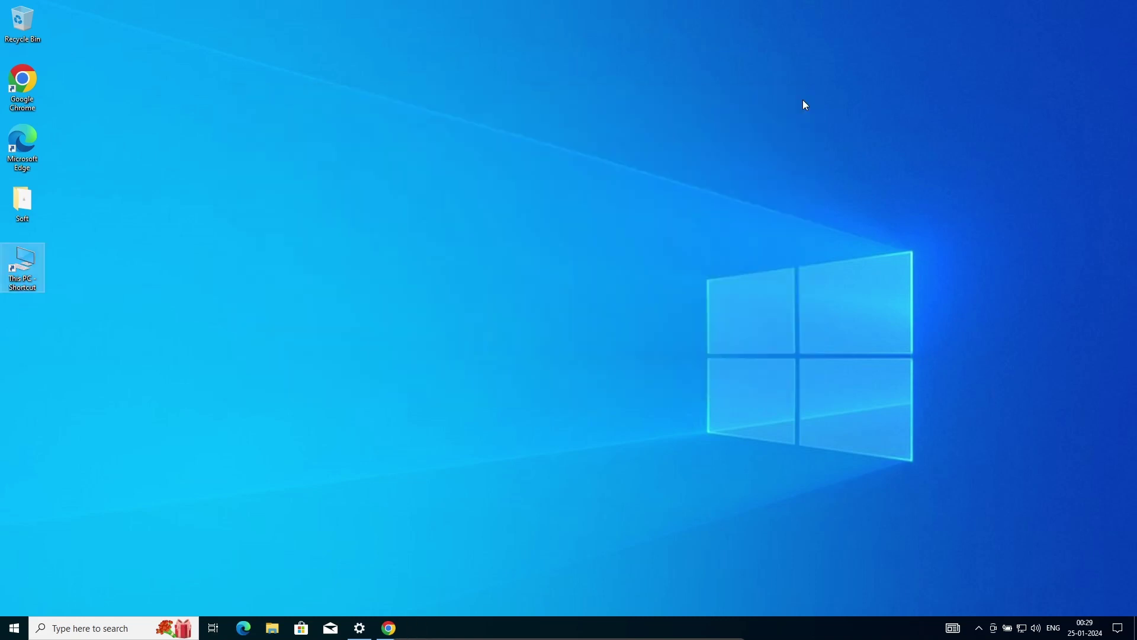